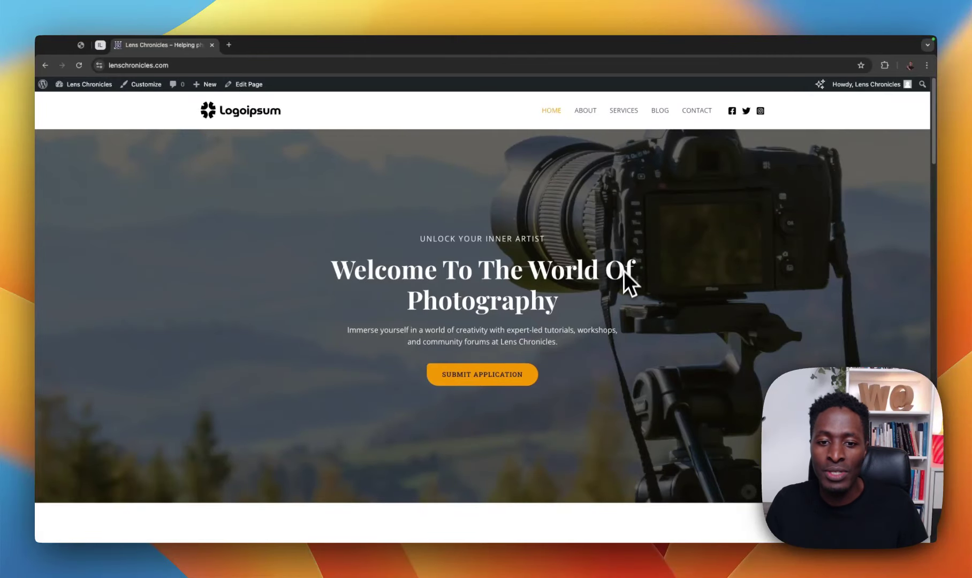
Scroll through the site, open the Customizer and show its style guide preview
scroll(623, 285, "down", 3)
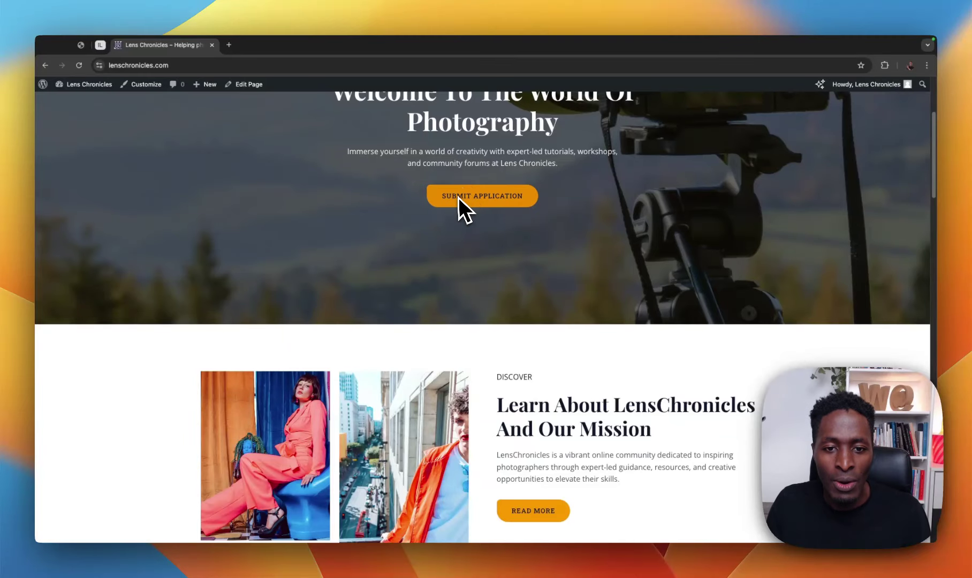
scroll(466, 209, "down", 4)
scroll(522, 322, "down", 10)
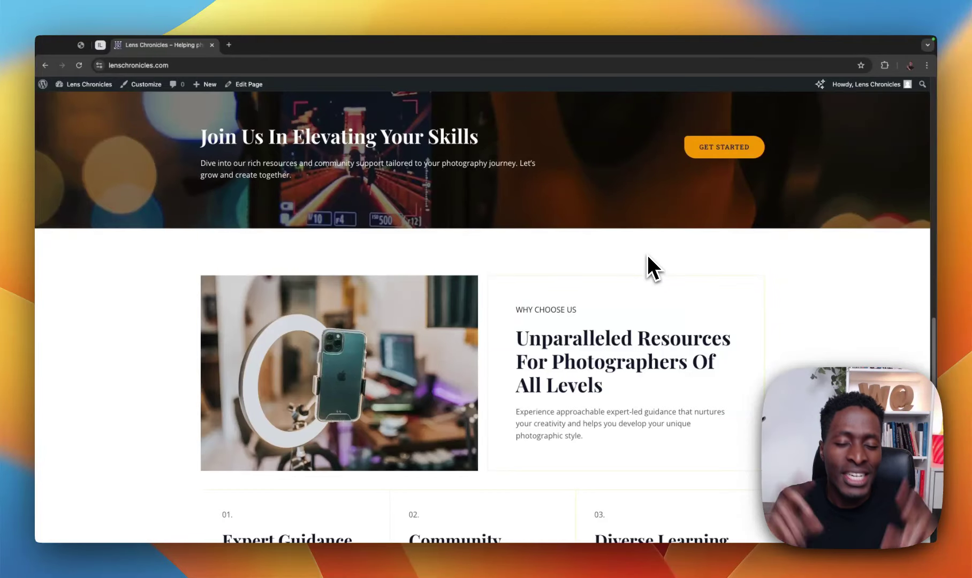
scroll(647, 256, "down", 10)
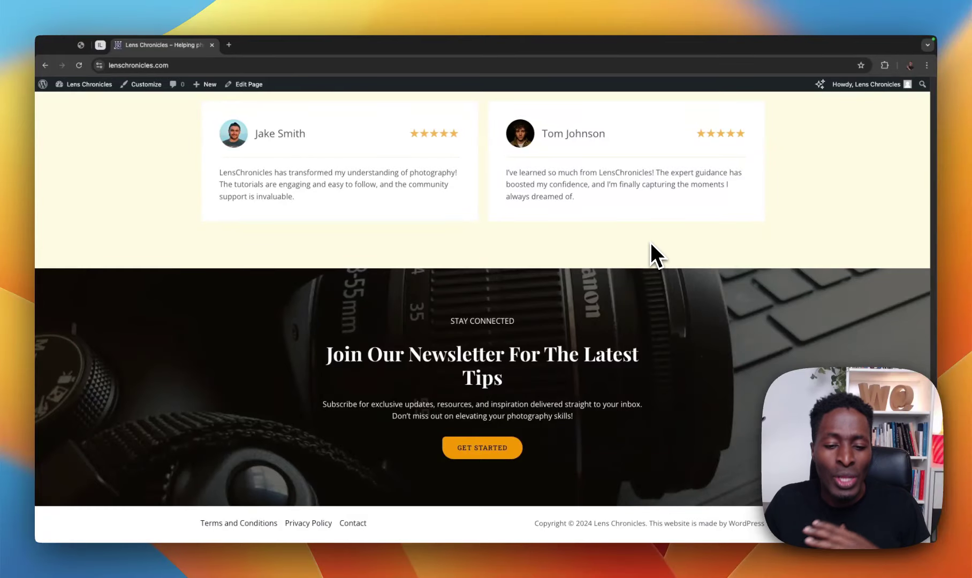
scroll(651, 244, "up", 10)
scroll(651, 244, "up", 10)
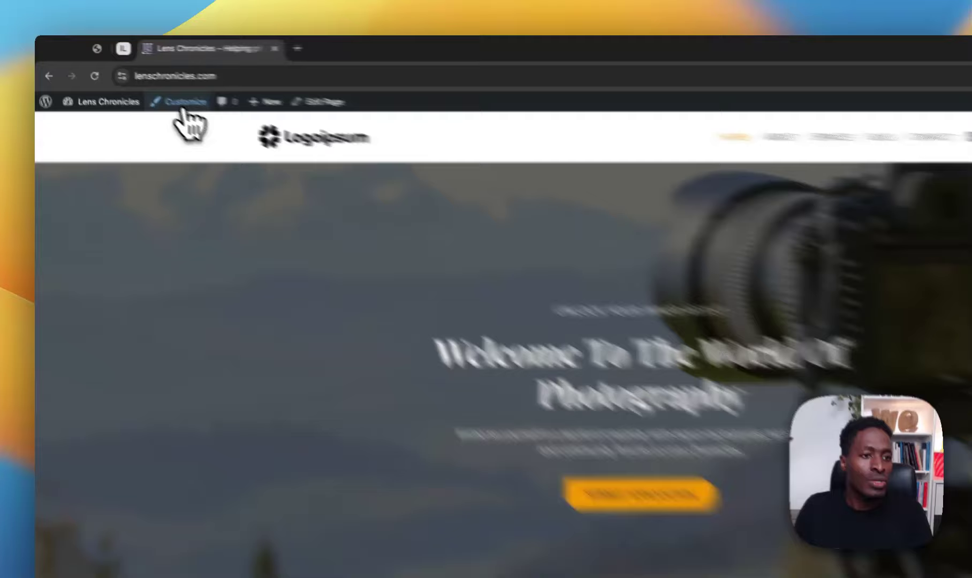
left_click(145, 85)
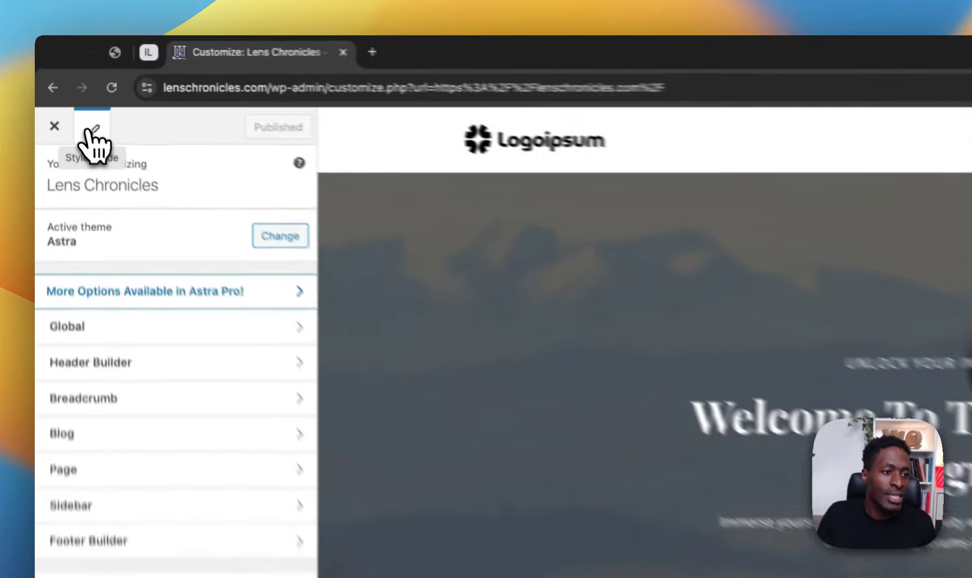
left_click(67, 90)
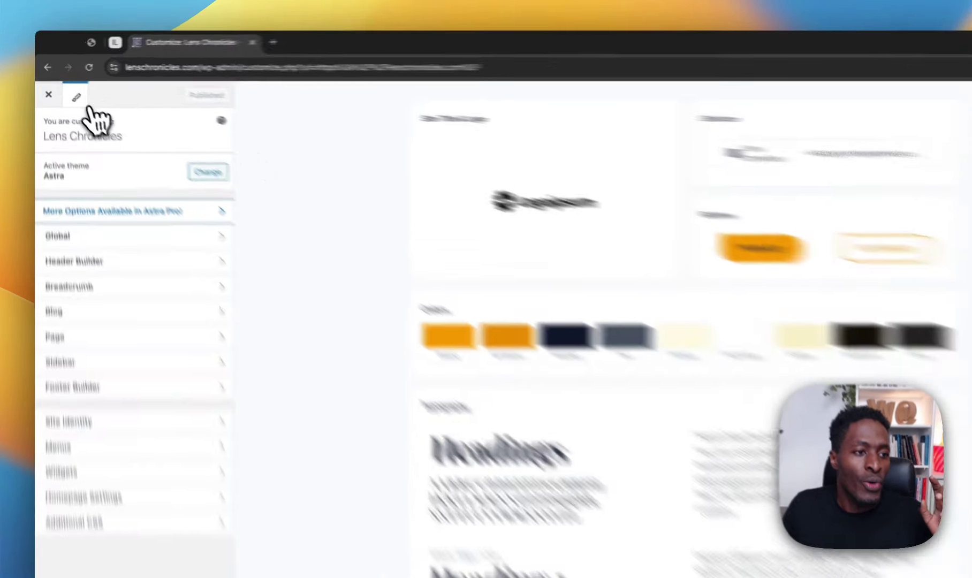
From the admin dashboard, reopen Appearance > Customize and show the style guide with logo and colours
left_click(46, 88)
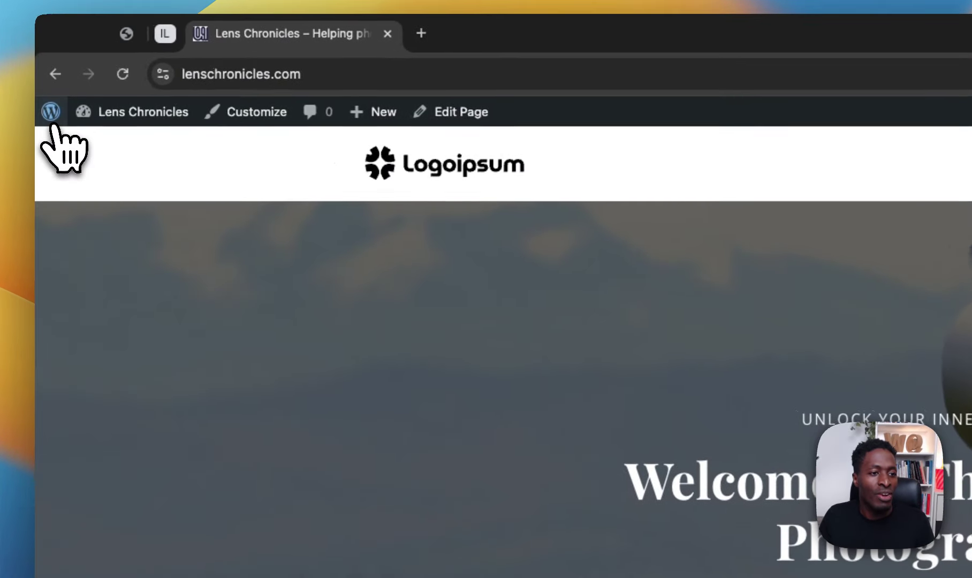
mouse_move(45, 90)
mouse_move(145, 114)
left_click(115, 145)
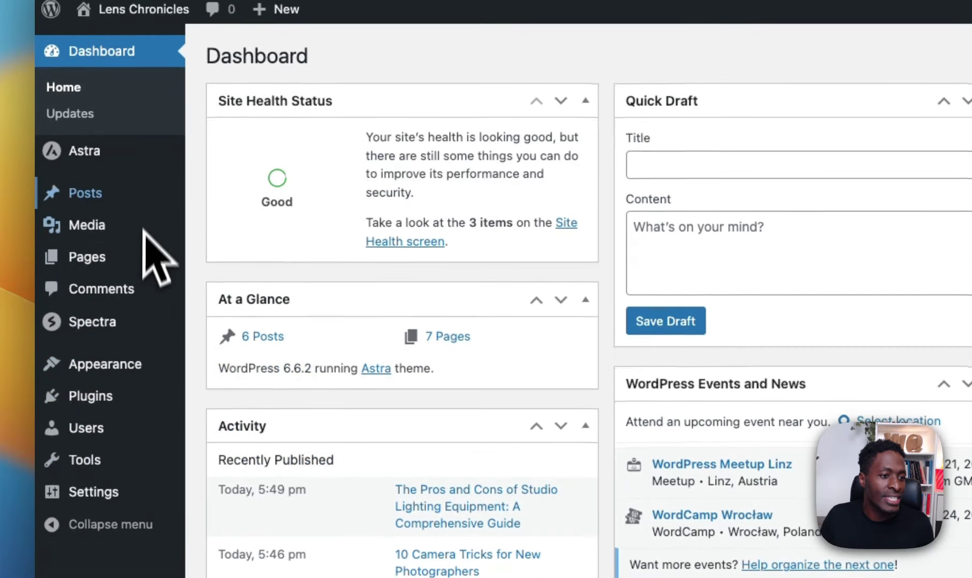
mouse_move(116, 375)
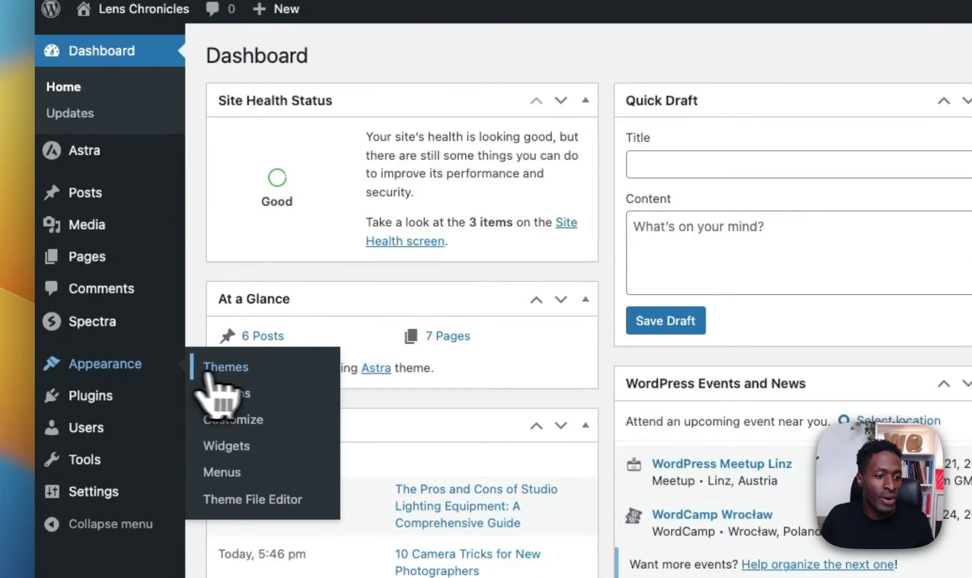
left_click(240, 421)
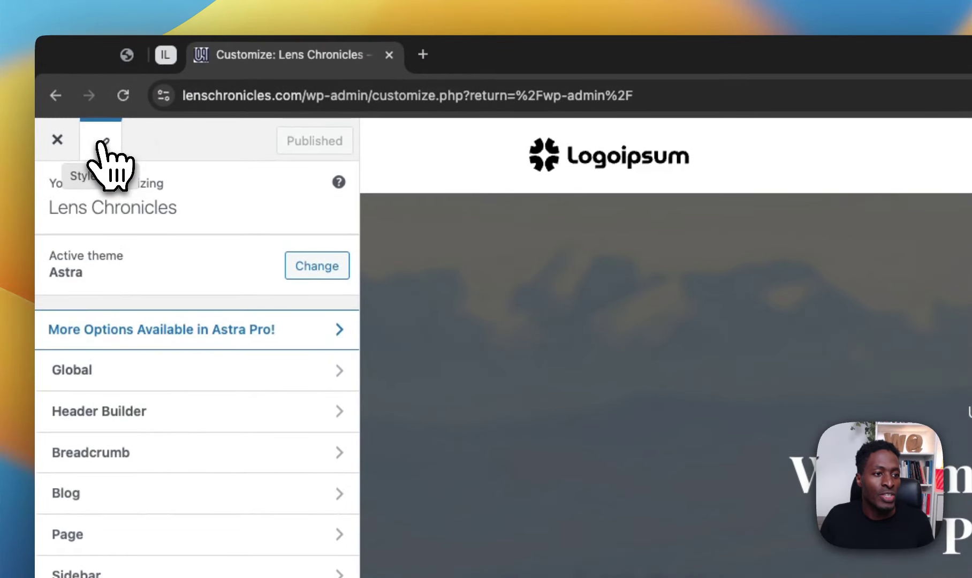
left_click(101, 143)
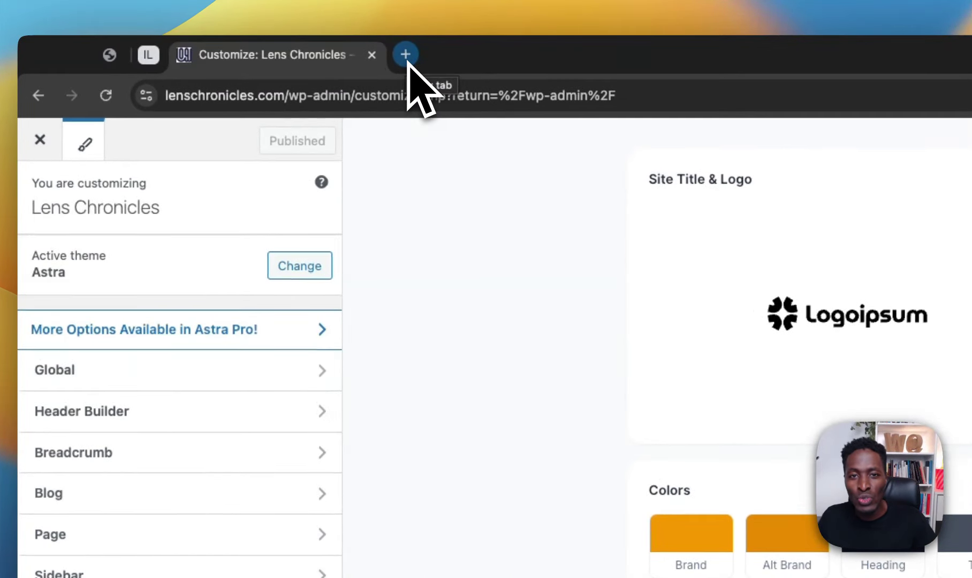
Load colormind.io/bootstrap in a new tab and generate a palette featuring orange F39D1D
left_click(406, 54)
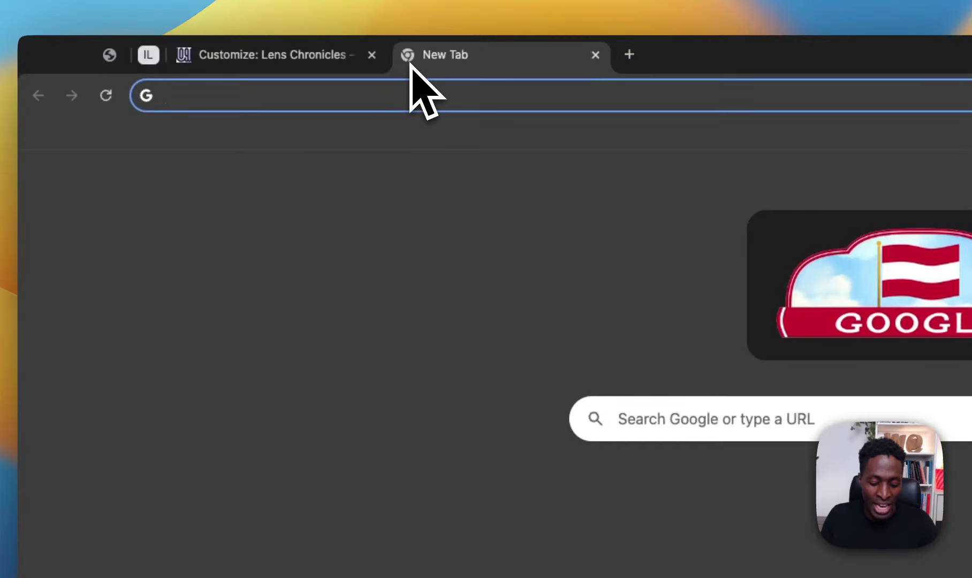
type("c")
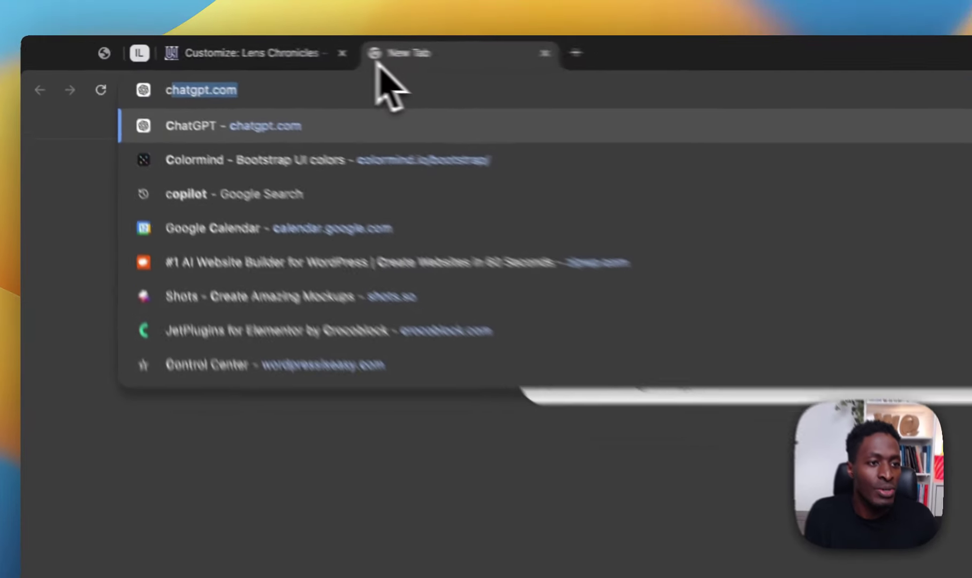
type("olormind.io/bootstrap/")
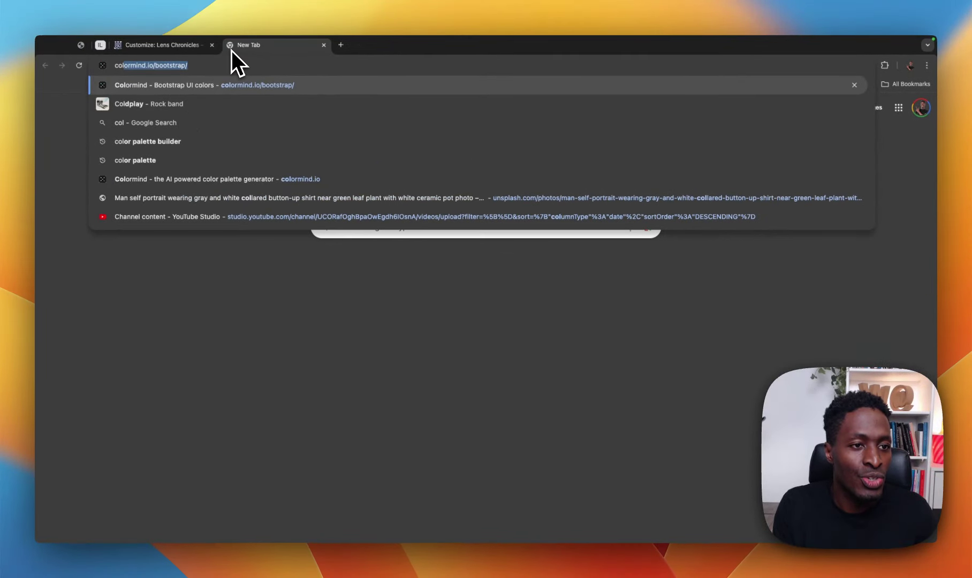
key("Return")
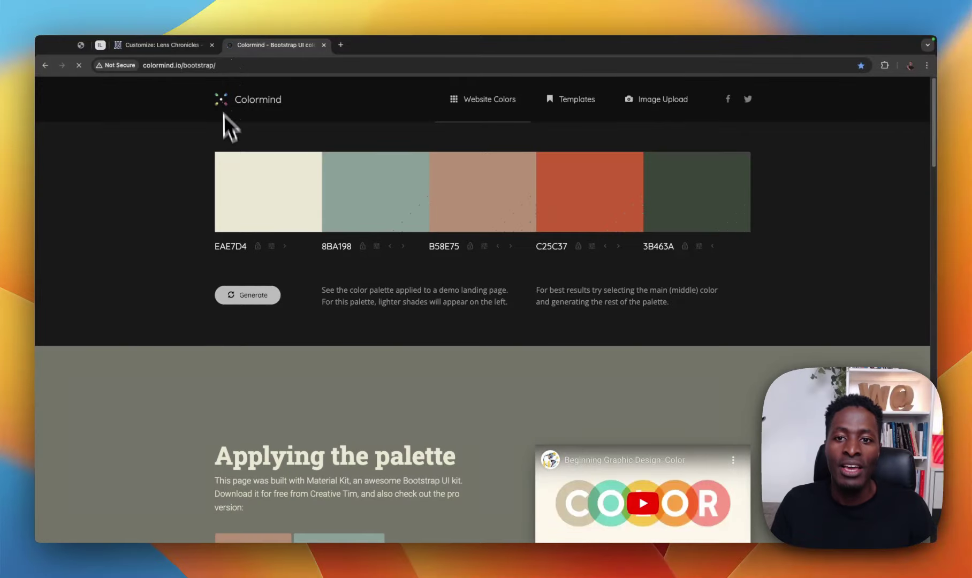
left_click(247, 295)
left_click(248, 296)
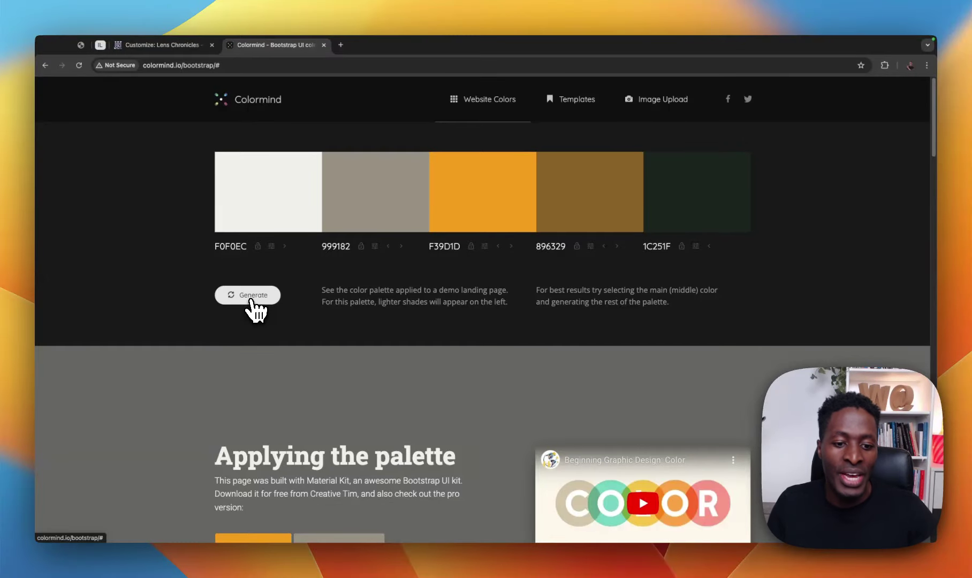
scroll(279, 353, "down", 5)
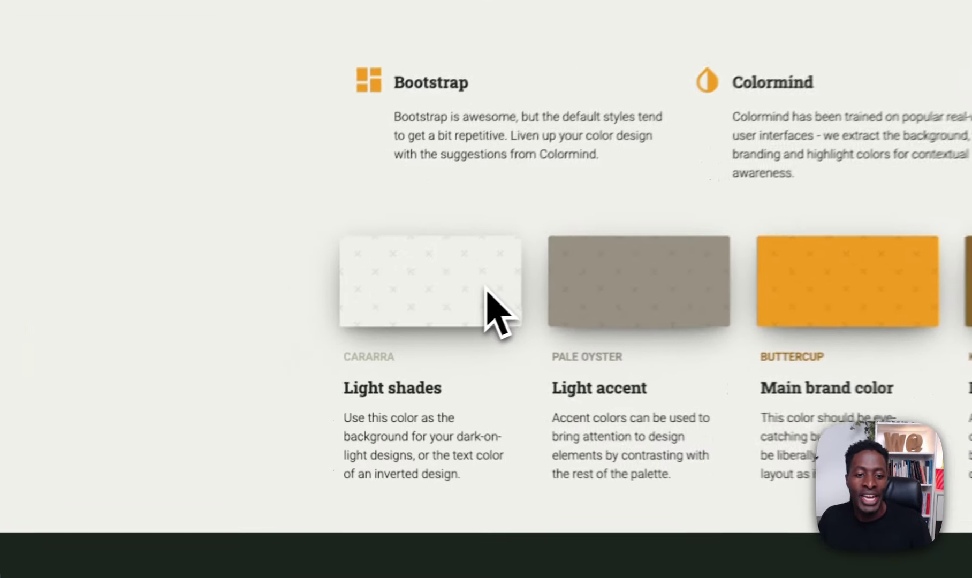
scroll(486, 289, "down", 1)
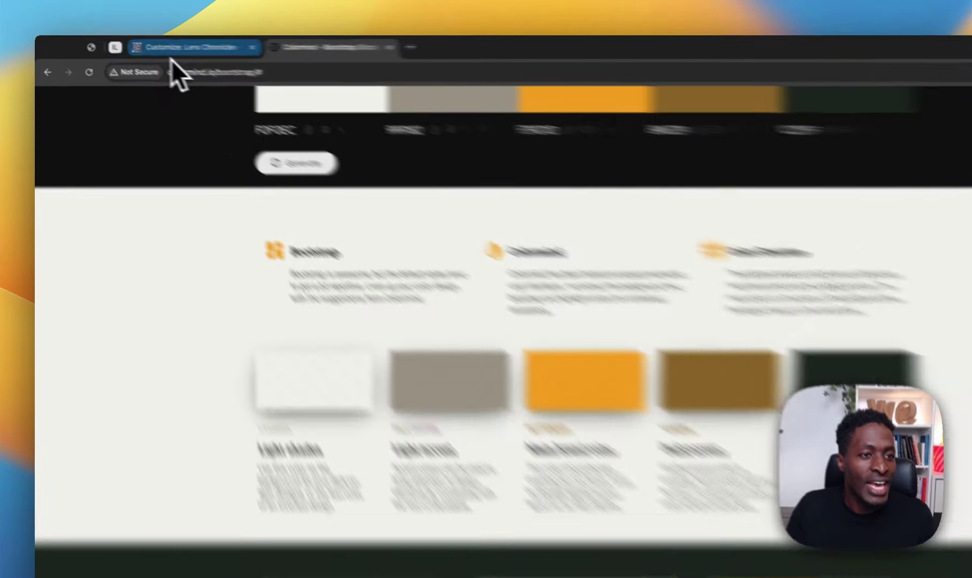
Open the Brand colour's settings and select its FD9800 hex to compare with Colormind
left_click(156, 45)
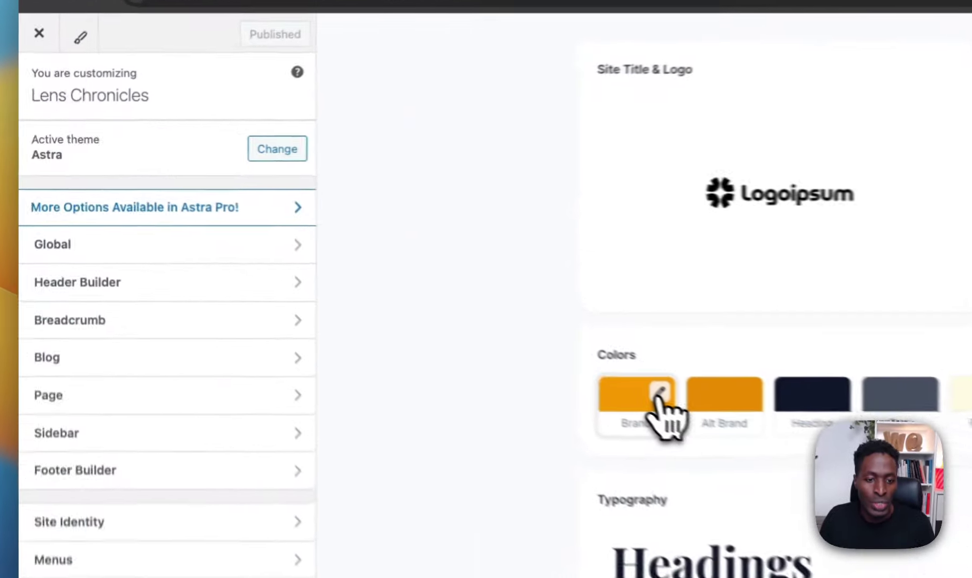
left_click(381, 287)
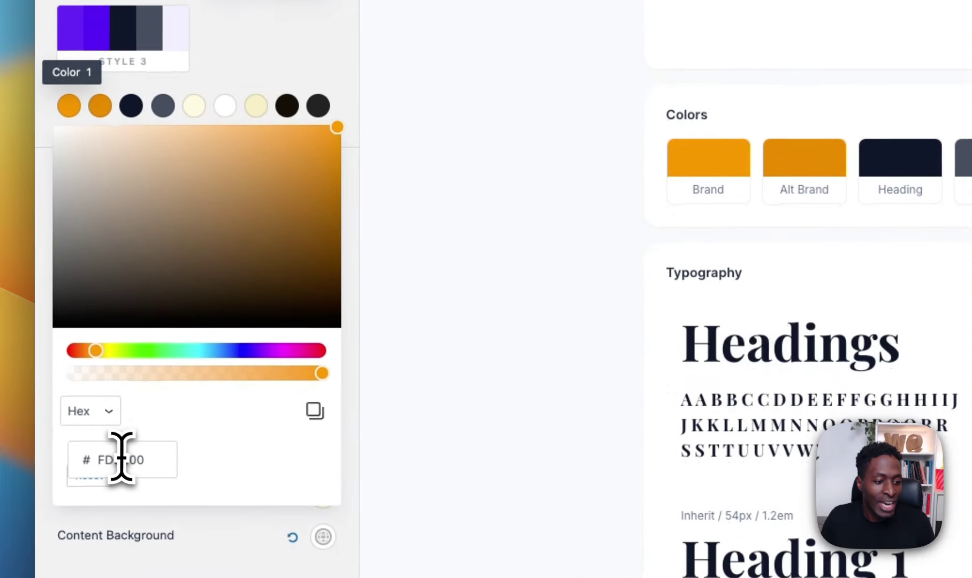
double_click(124, 459)
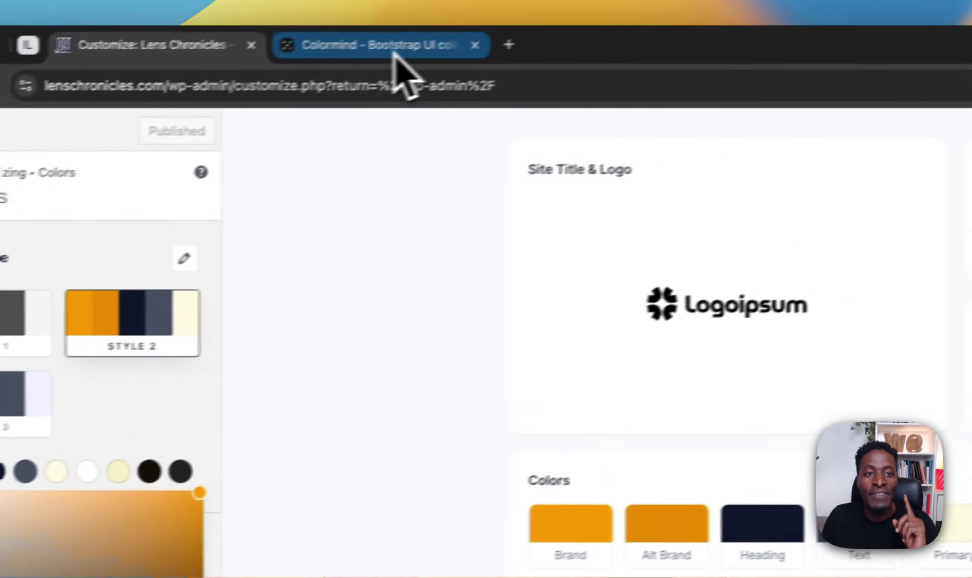
left_click(397, 54)
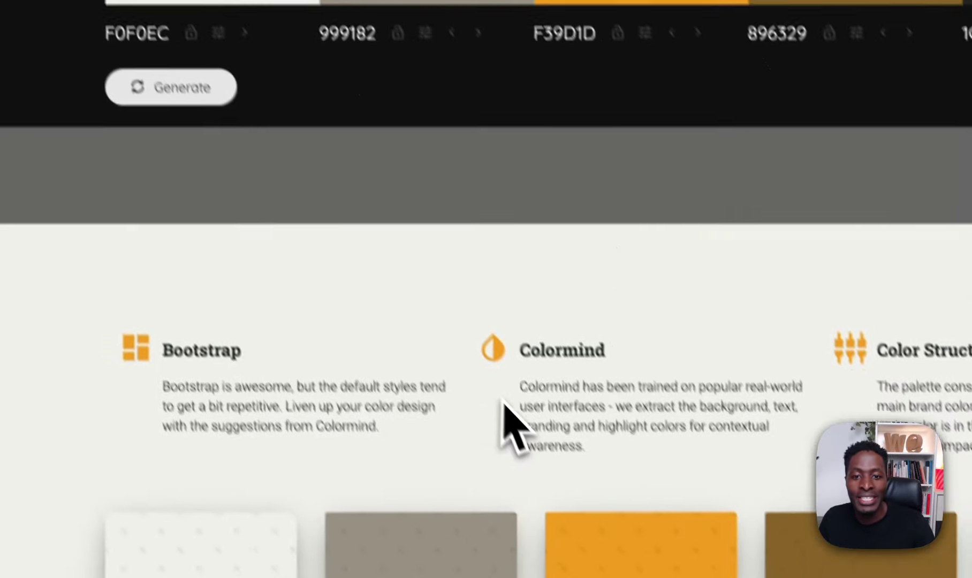
scroll(504, 402, "up", 10)
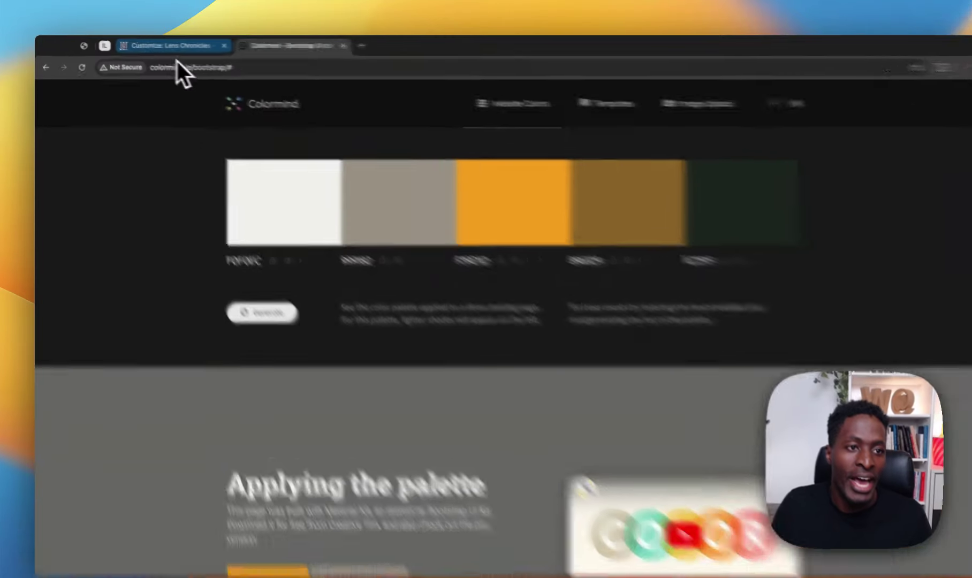
left_click(168, 44)
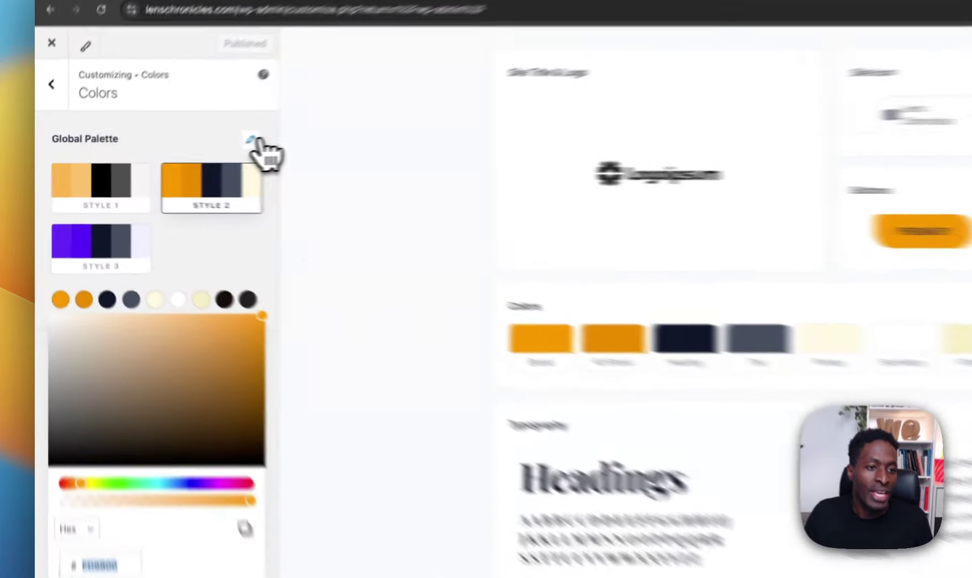
Browse the global palette presets, try Style 1, then apply the purple Style 3
left_click(179, 152)
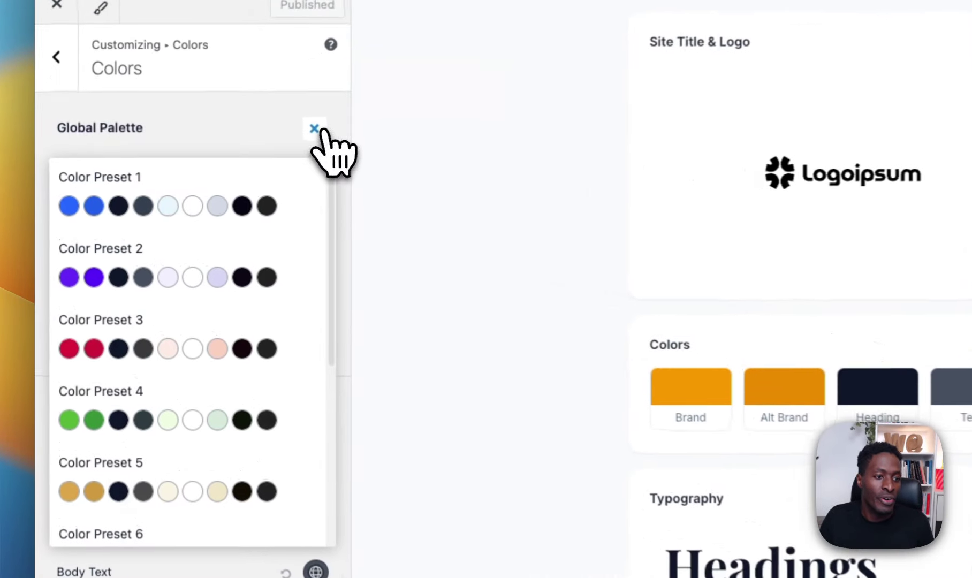
scroll(289, 456, "down", 5)
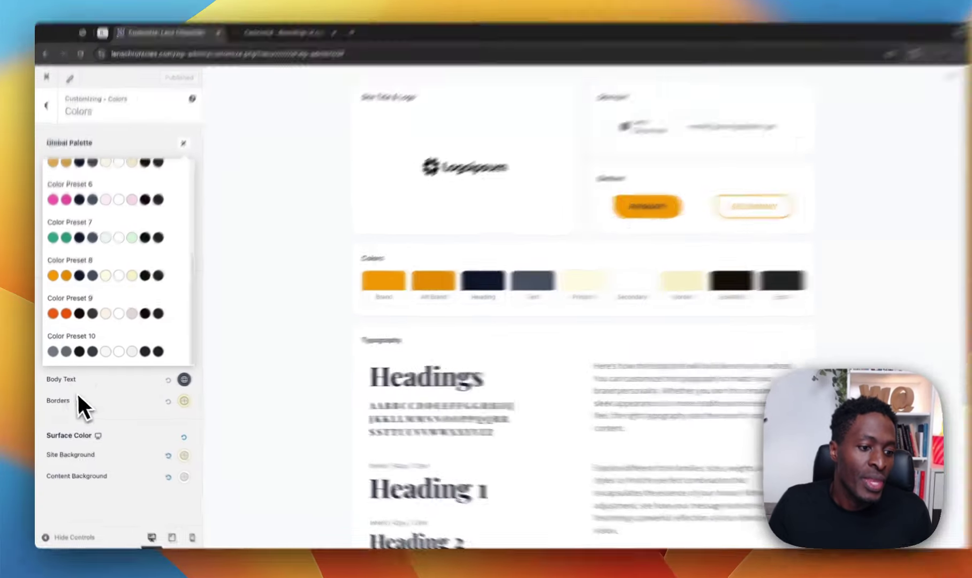
left_click(85, 394)
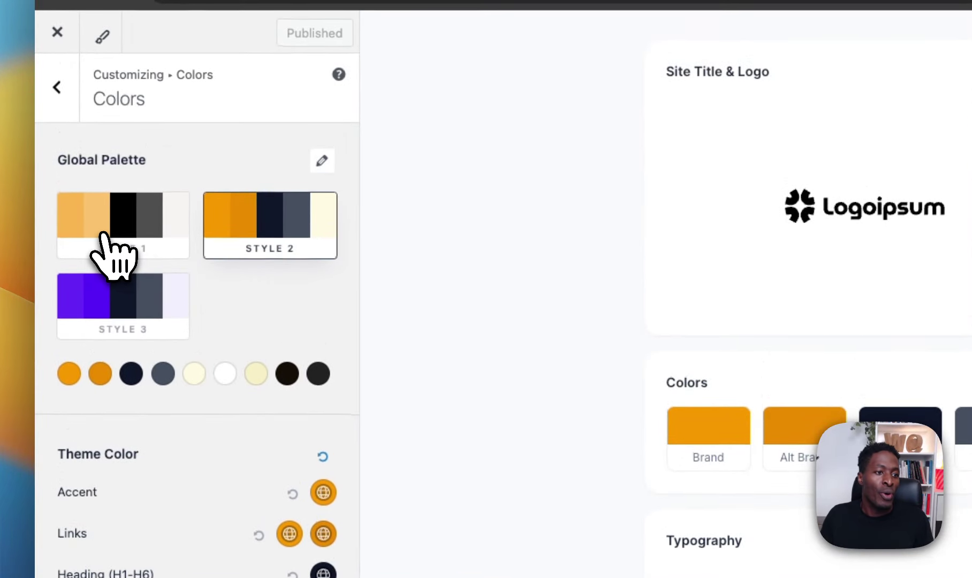
left_click(104, 234)
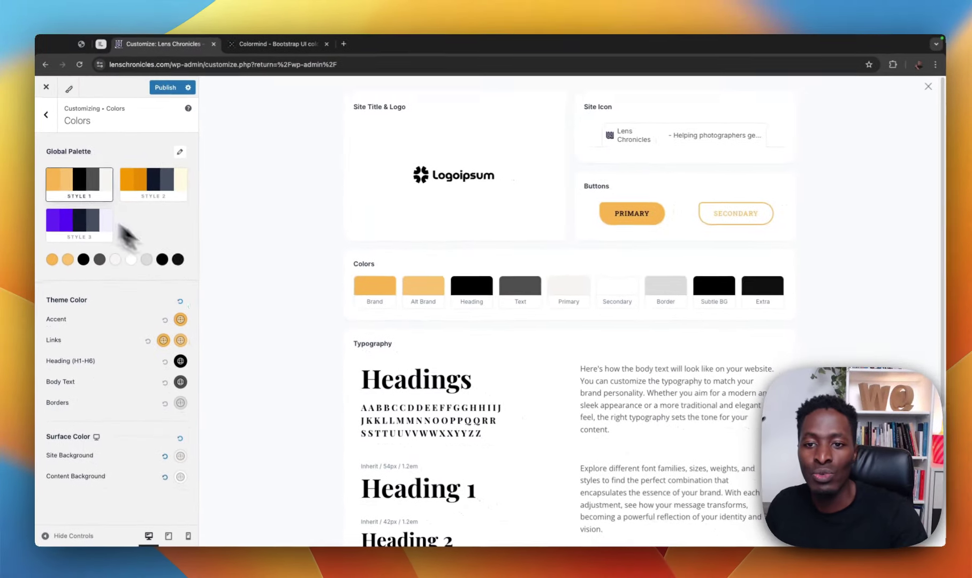
left_click(69, 231)
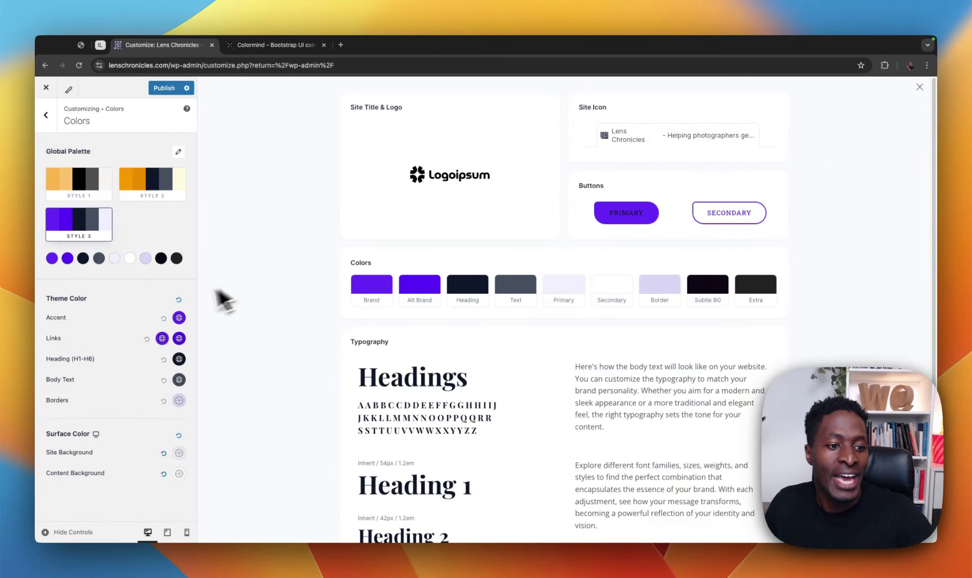
Check the first palette colour's hex value, then choose the orange Style 2 palette
left_click(52, 258)
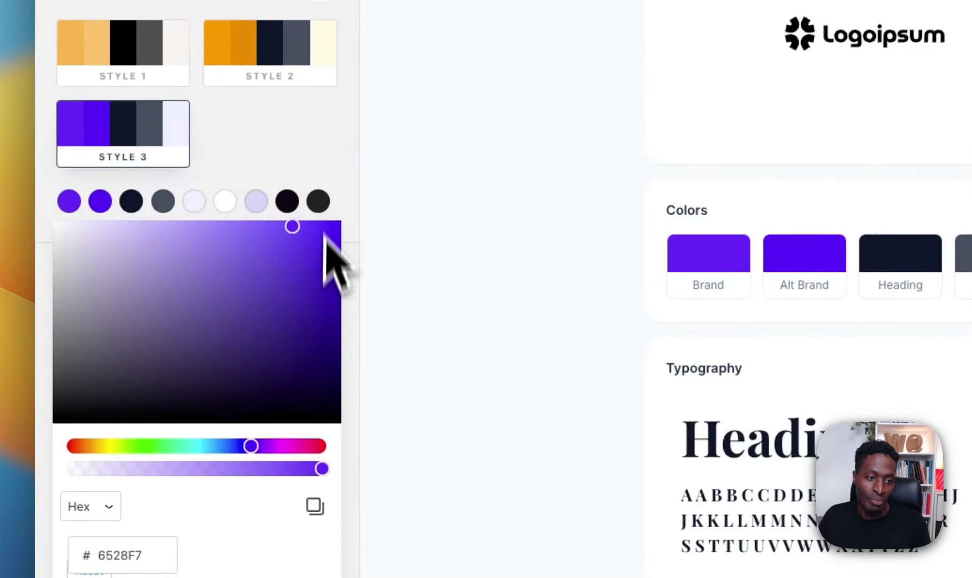
left_click(299, 125)
left_click(286, 67)
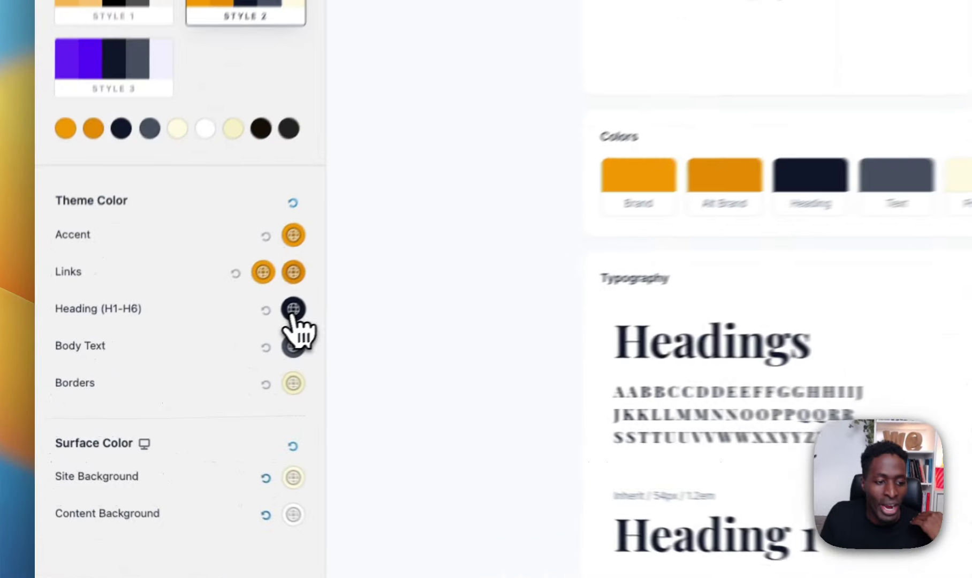
Set the Heading (H1–H6) colour to the Alt Brand orange E98C00
left_click(179, 359)
scroll(176, 321, "down", 3)
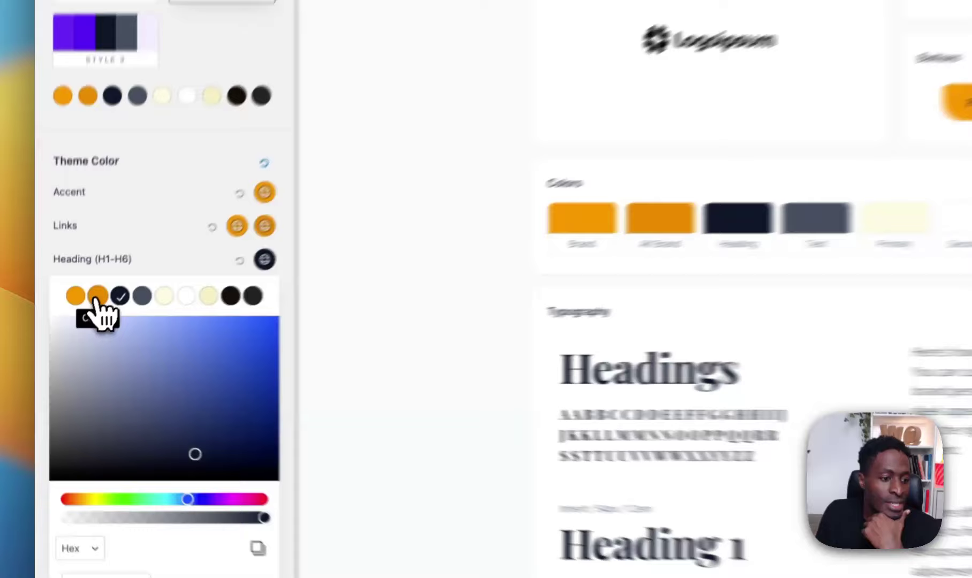
left_click(73, 332)
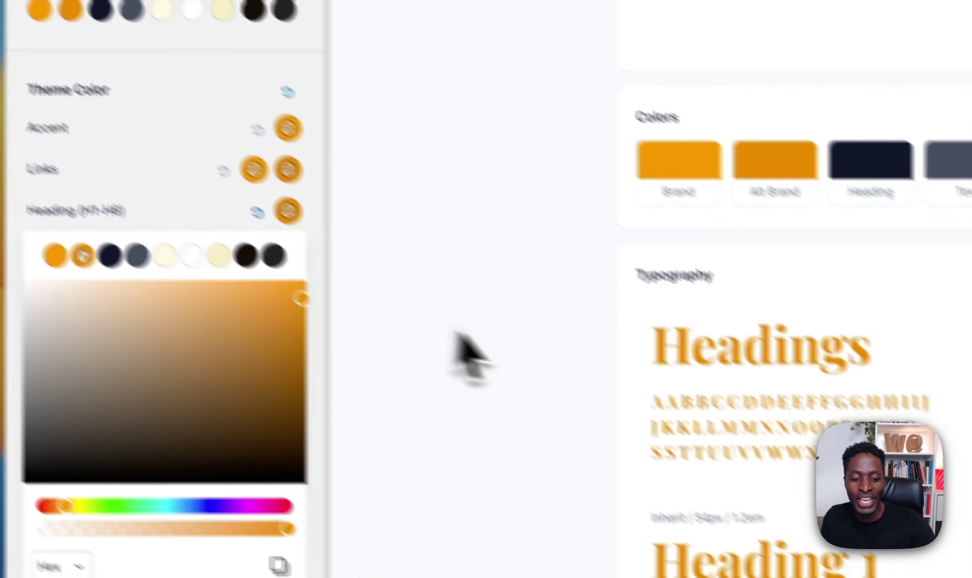
scroll(482, 370, "down", 5)
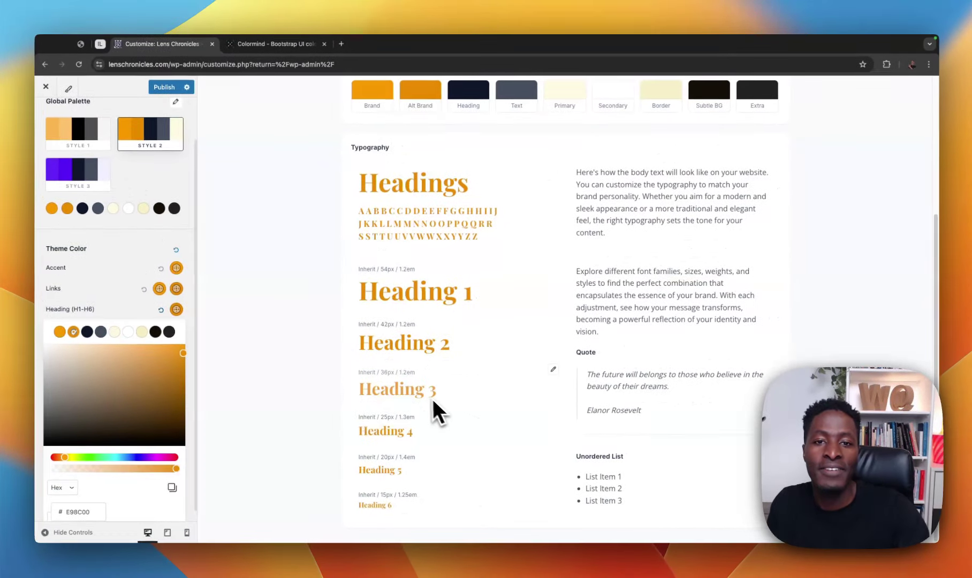
scroll(433, 399, "up", 1)
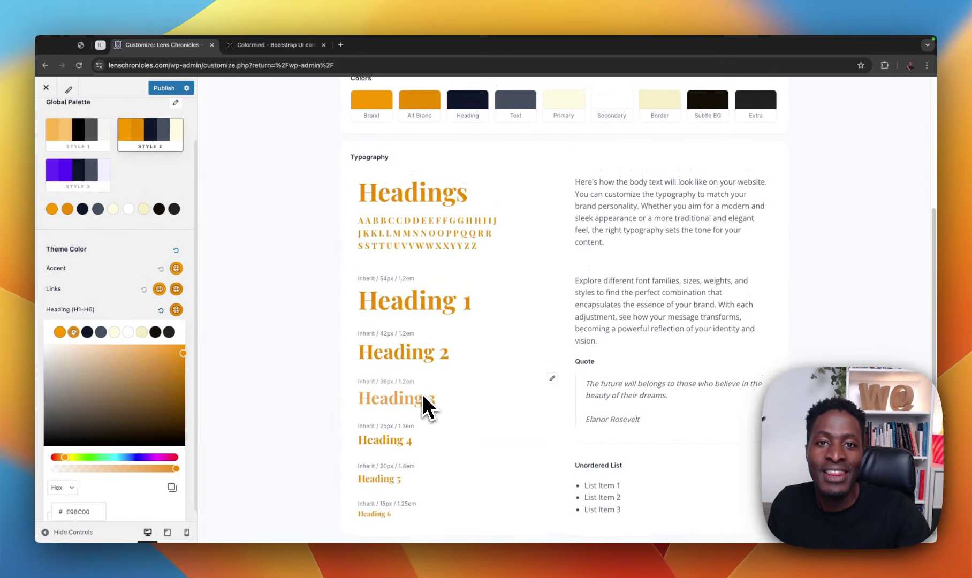
scroll(425, 396, "up", 4)
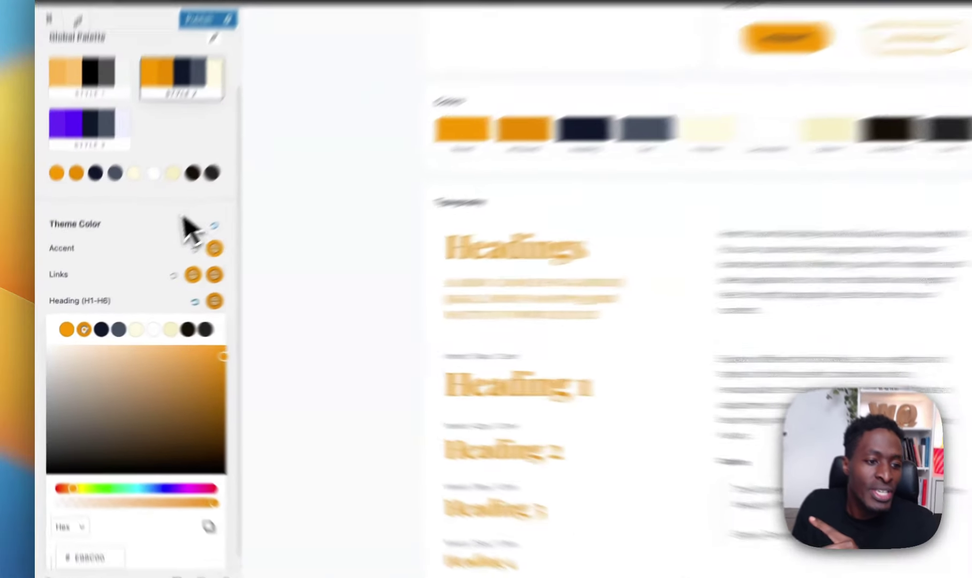
After viewing the Body Text colour, set the H1–H6 heading colour to the dark navy swatch
left_click(150, 192)
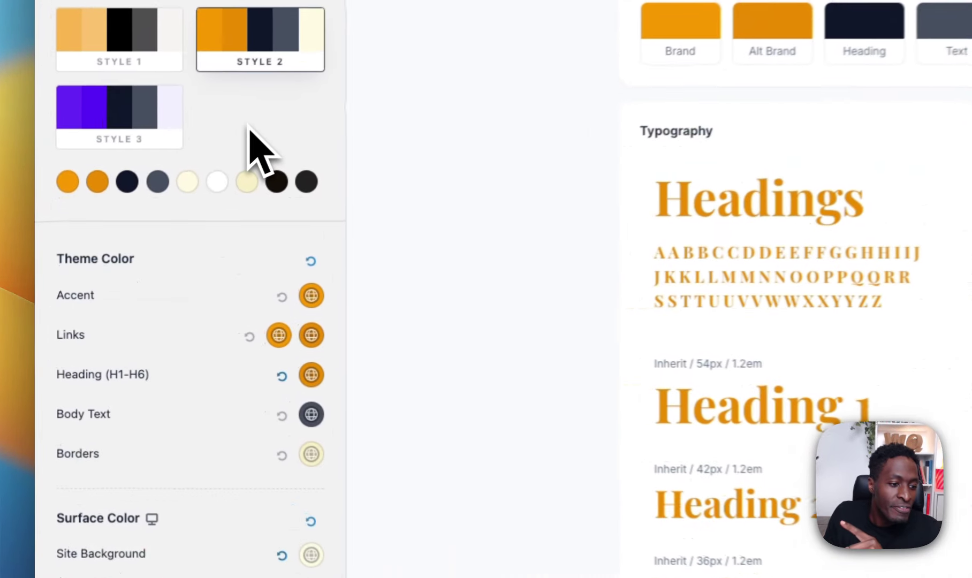
left_click(311, 414)
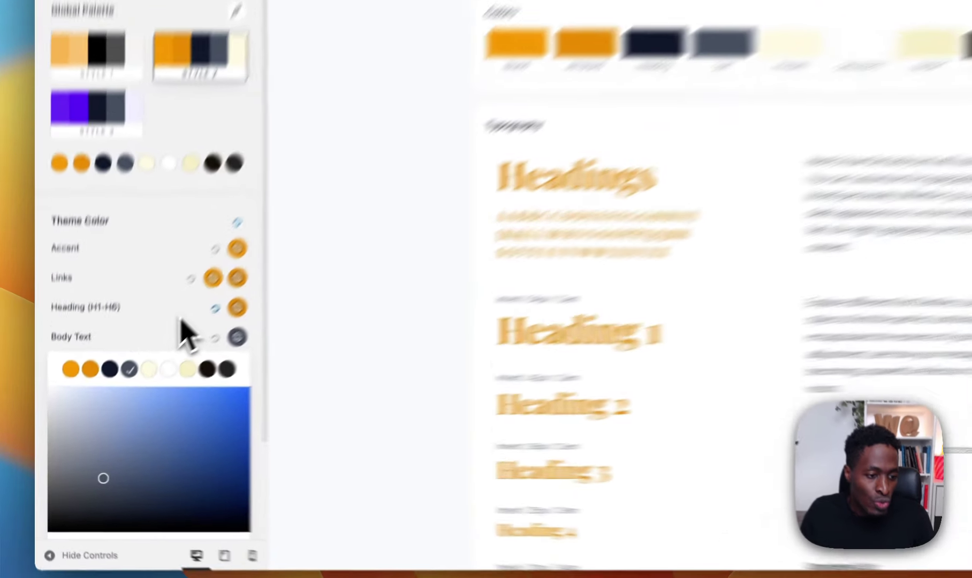
left_click(155, 373)
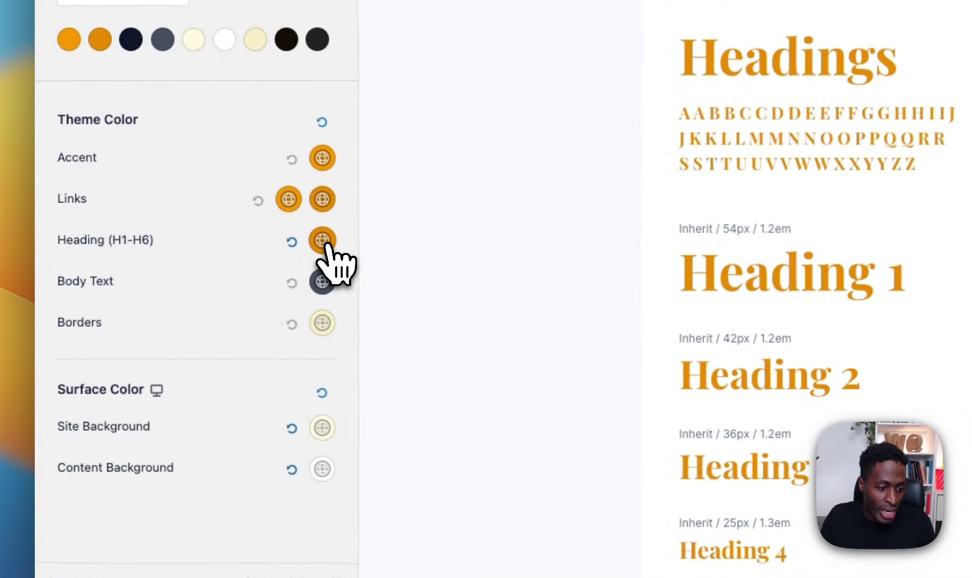
left_click(176, 359)
left_click(140, 285)
left_click(216, 257)
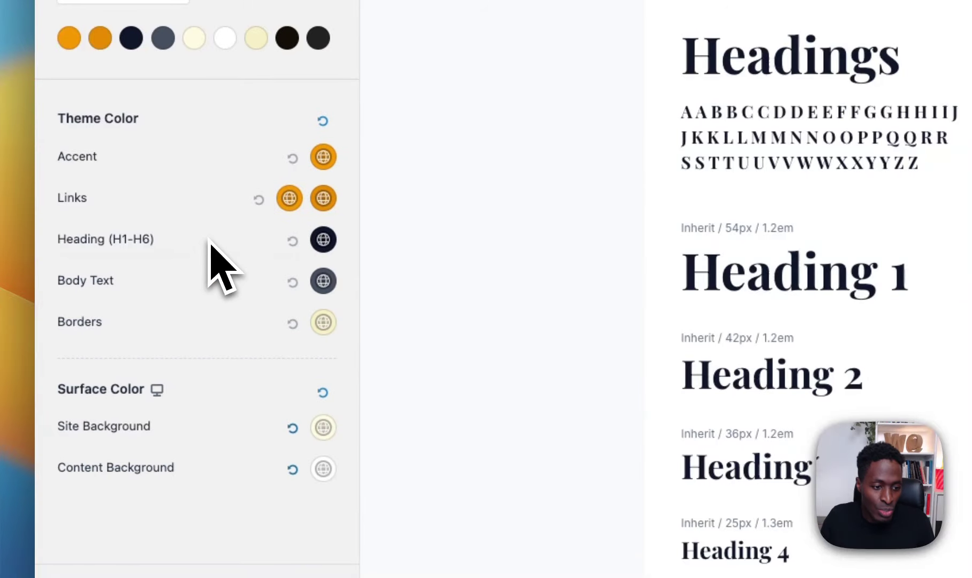
left_click(323, 240)
left_click(212, 251)
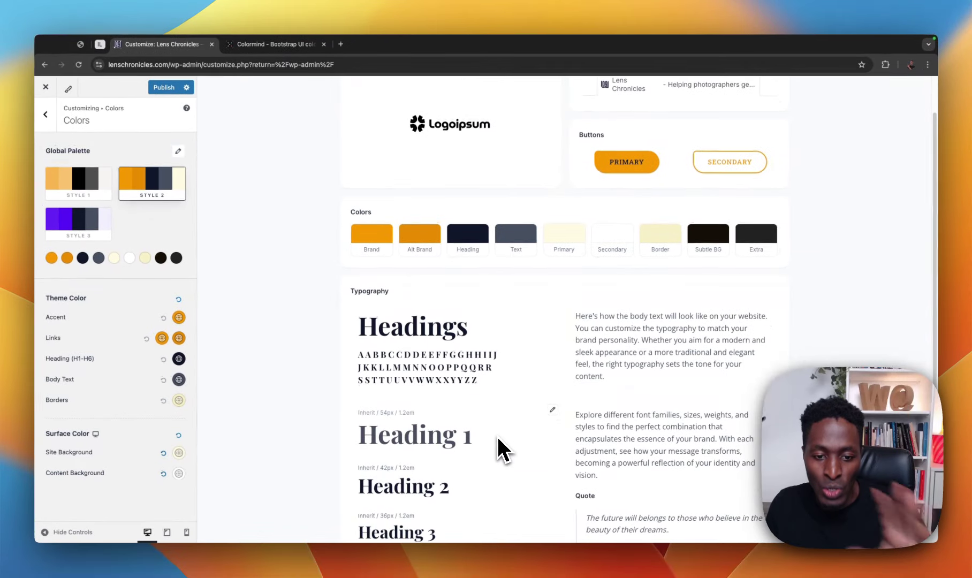
scroll(497, 437, "down", 2)
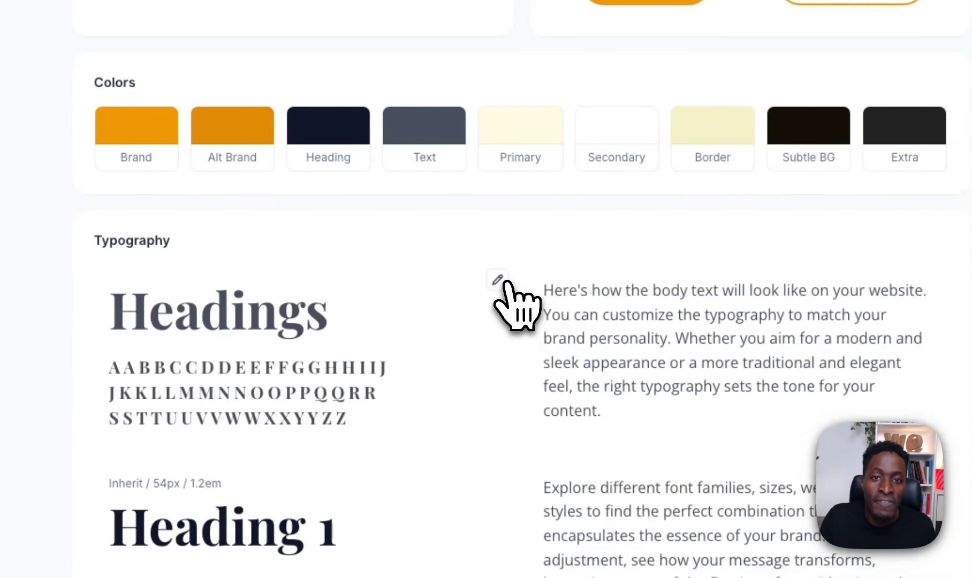
Try the Lato / Lora, Montserrat and Barlow presets, settling on DM Serif Display / Work Sans
left_click(501, 281)
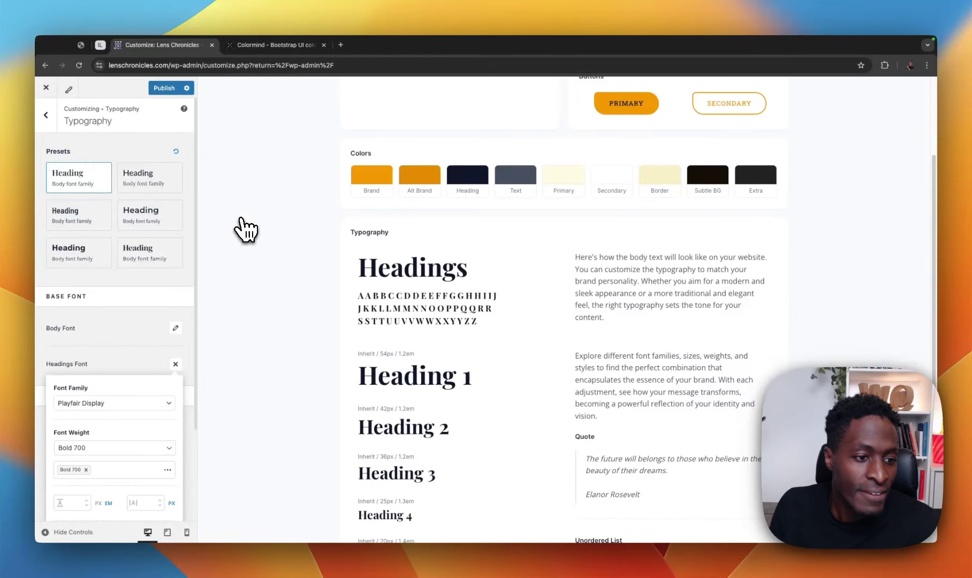
scroll(123, 293, "down", 2)
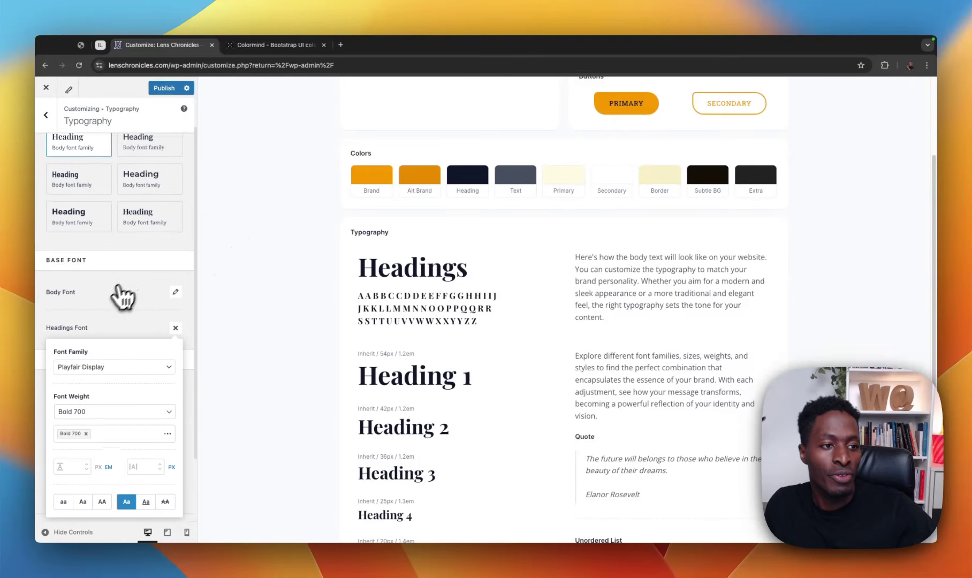
scroll(113, 306, "up", 2)
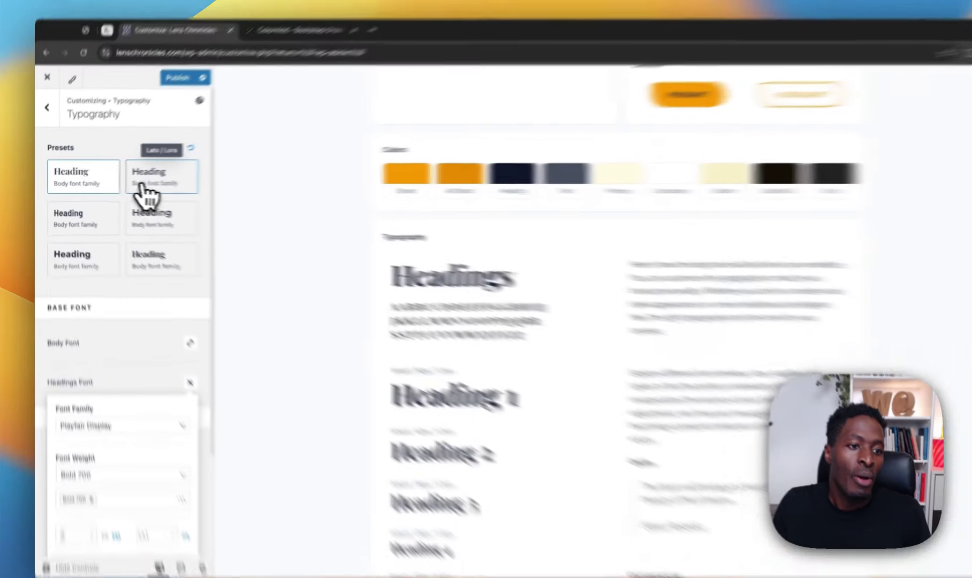
left_click(144, 182)
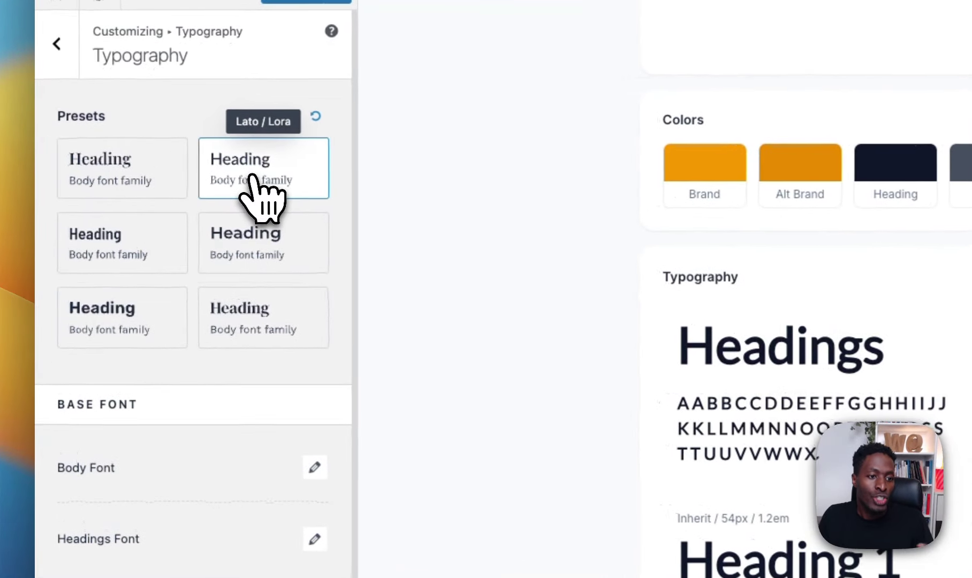
left_click(264, 253)
left_click(140, 256)
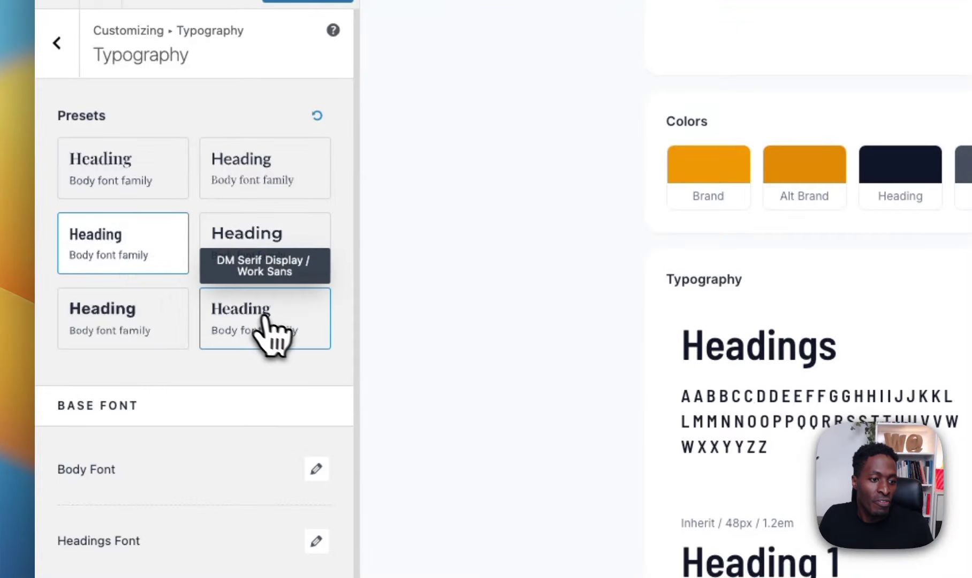
left_click(261, 321)
left_click(233, 268)
left_click(247, 329)
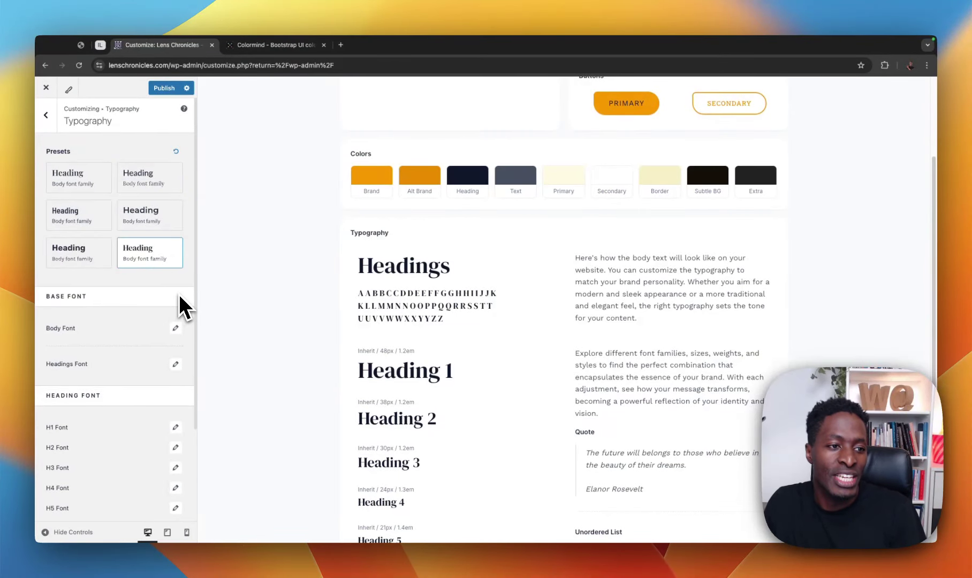
scroll(155, 311, "down", 3)
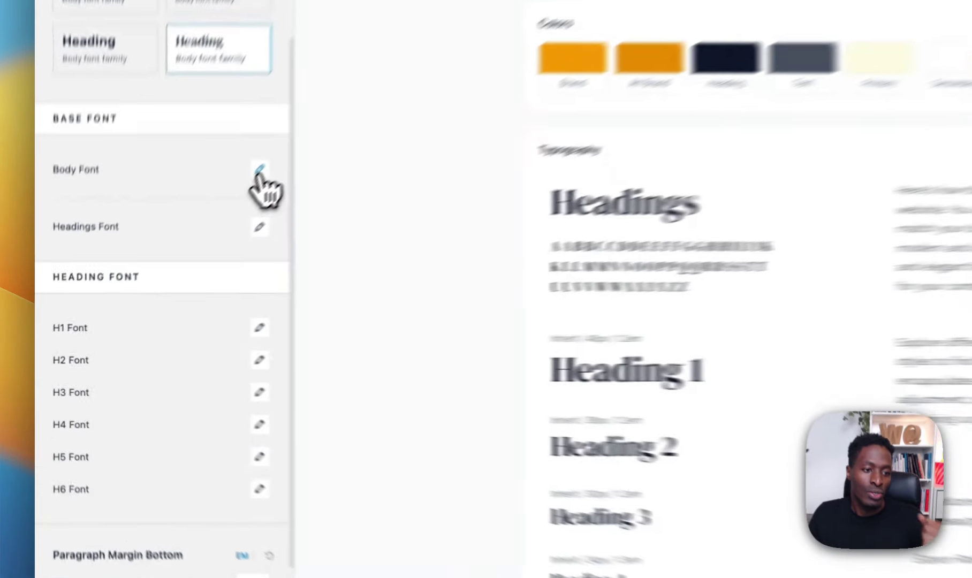
Set the body font family to Onest
left_click(175, 245)
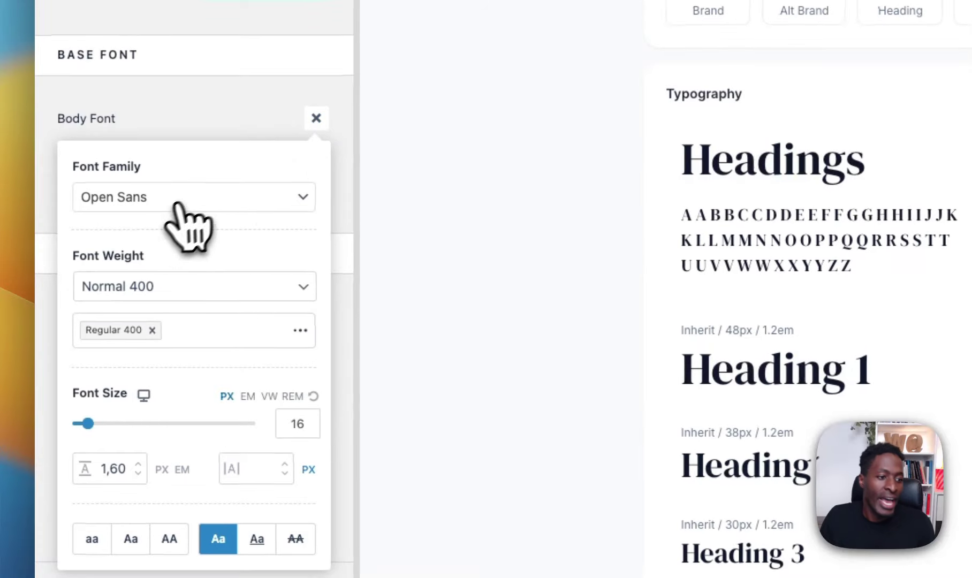
left_click(193, 197)
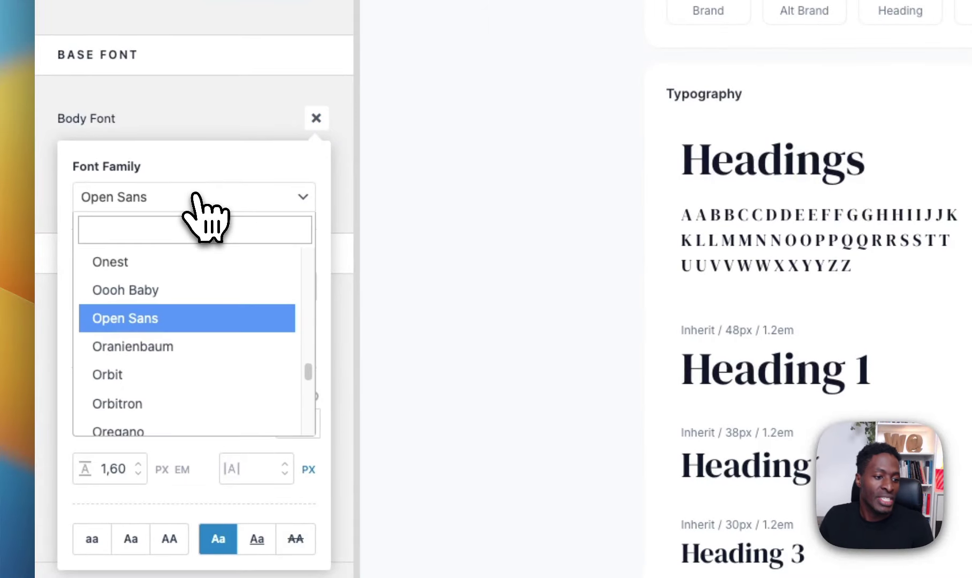
left_click(166, 265)
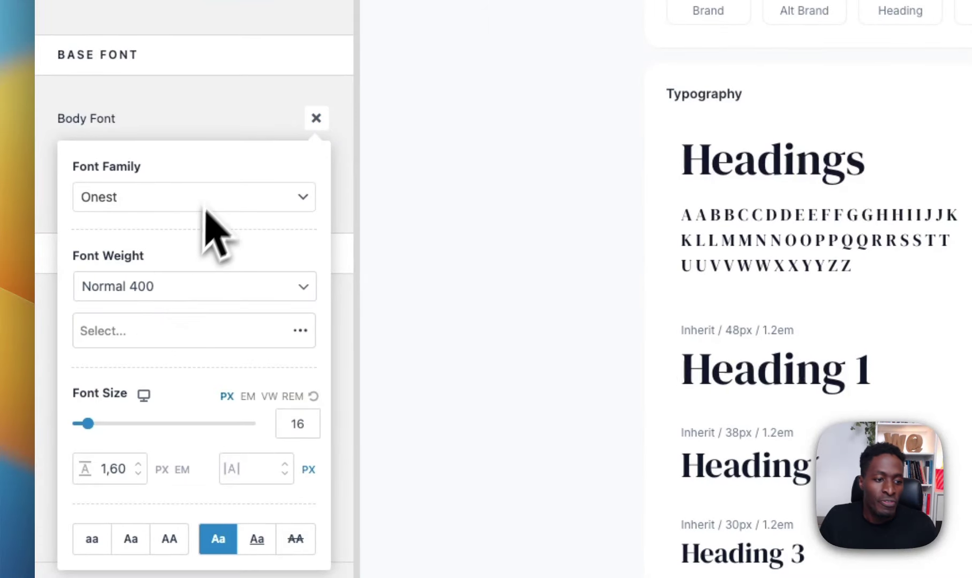
left_click(231, 136)
Search 'outfi' and set the headings font family to Outfit
left_click(316, 190)
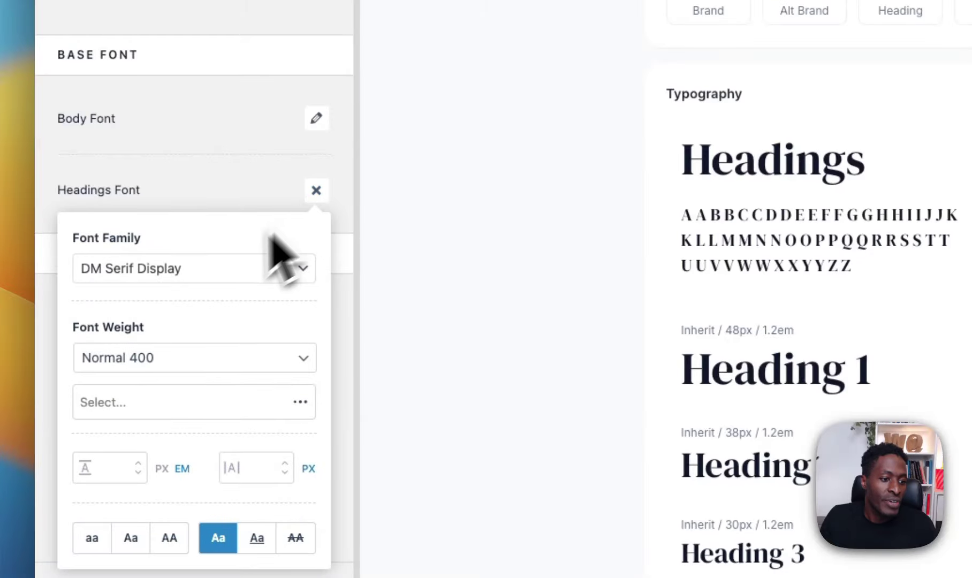
left_click(184, 273)
left_click(175, 300)
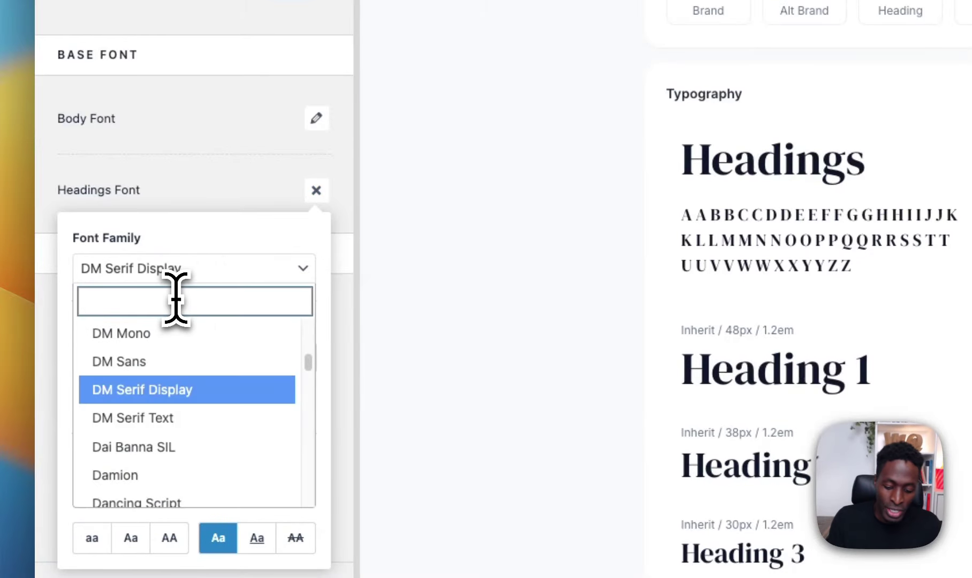
type("outfi")
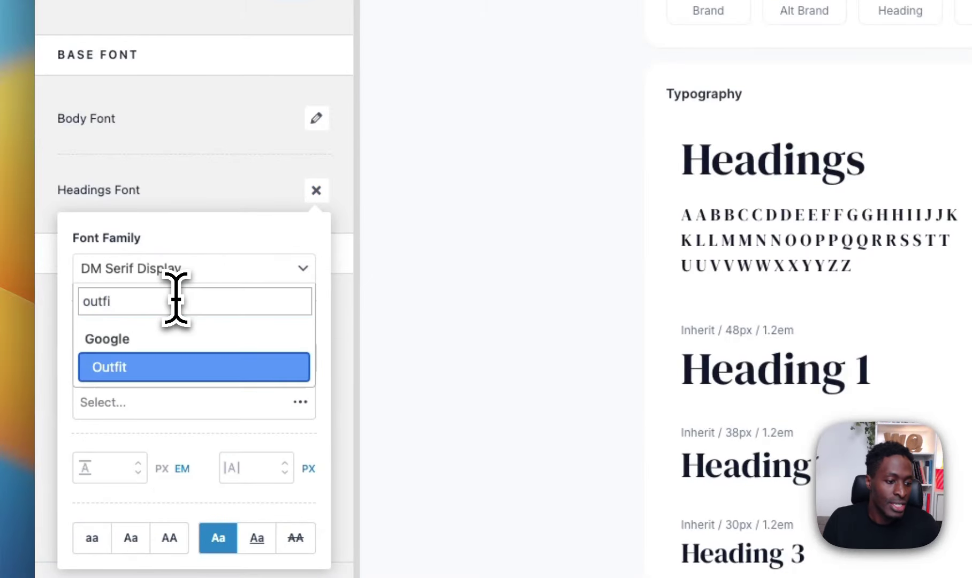
left_click(135, 368)
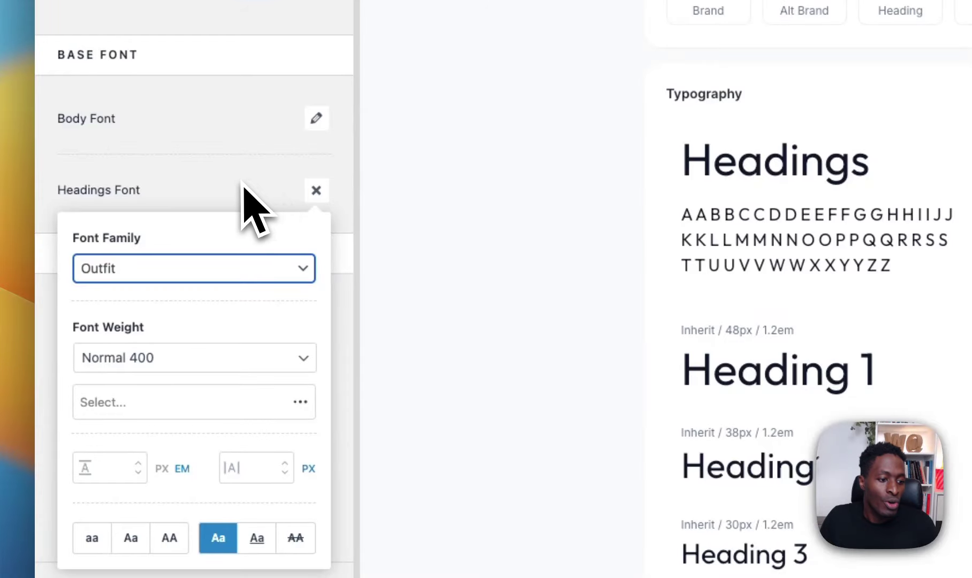
left_click(316, 191)
scroll(315, 230, "up", 2)
left_click(316, 251)
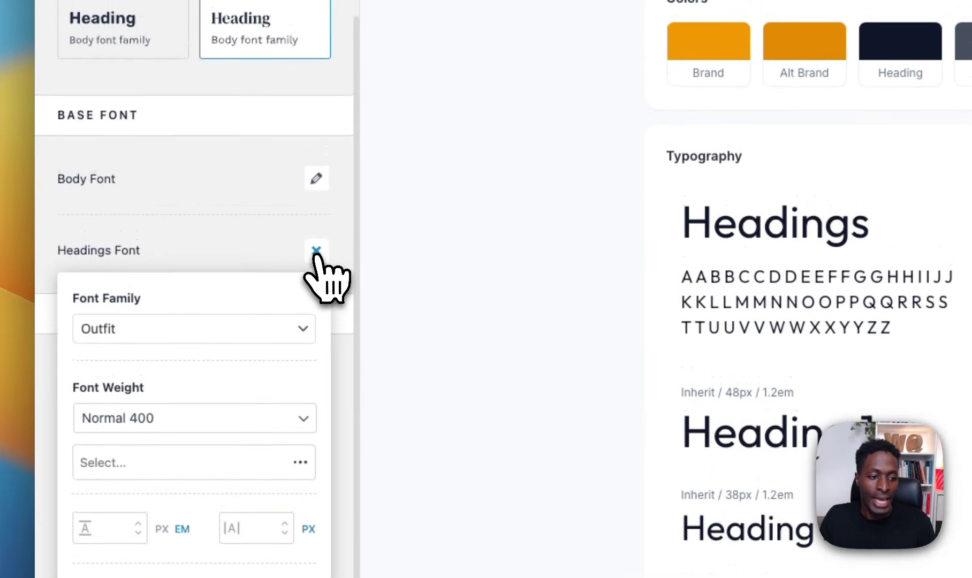
left_click(229, 268)
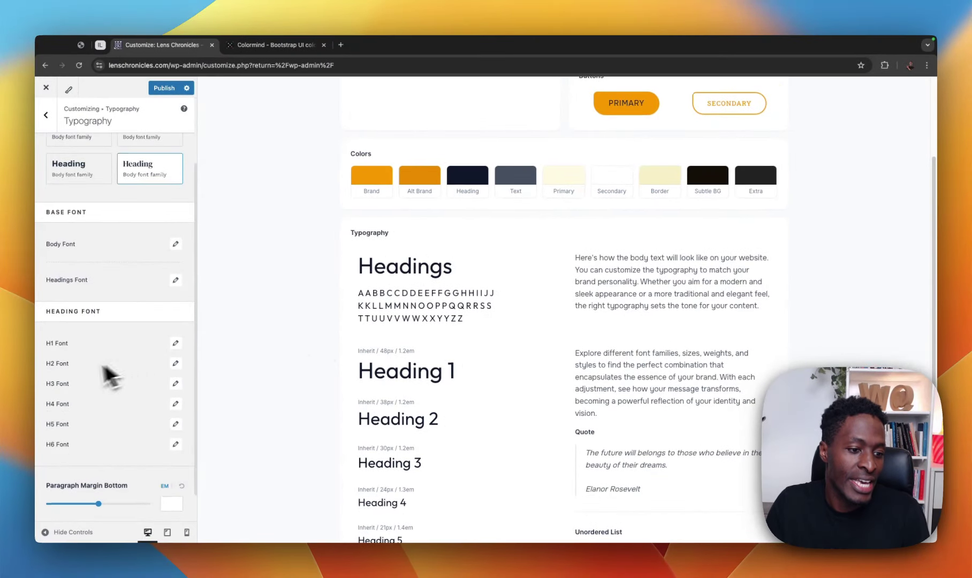
Review the H1 font settings
scroll(102, 397, "down", 2)
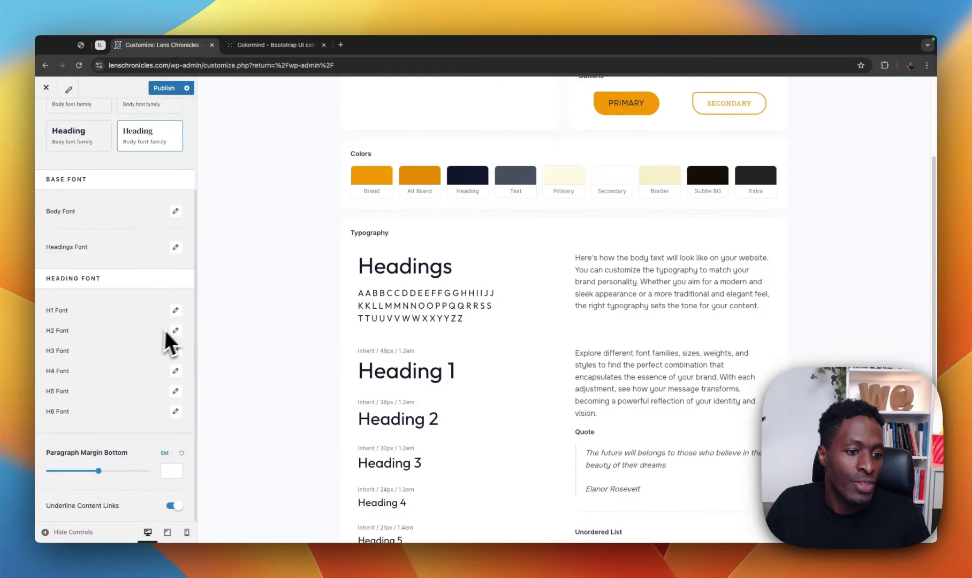
left_click(175, 310)
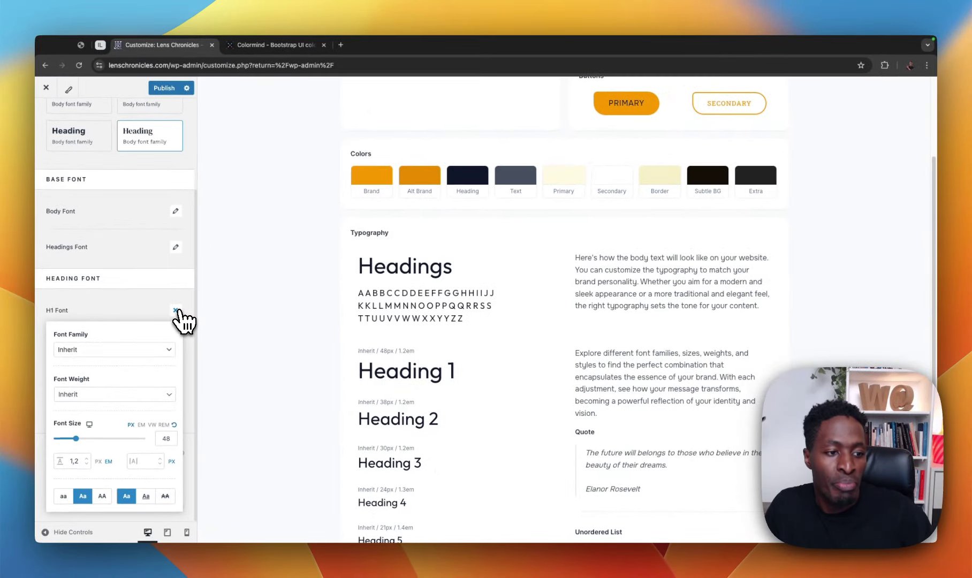
left_click(175, 310)
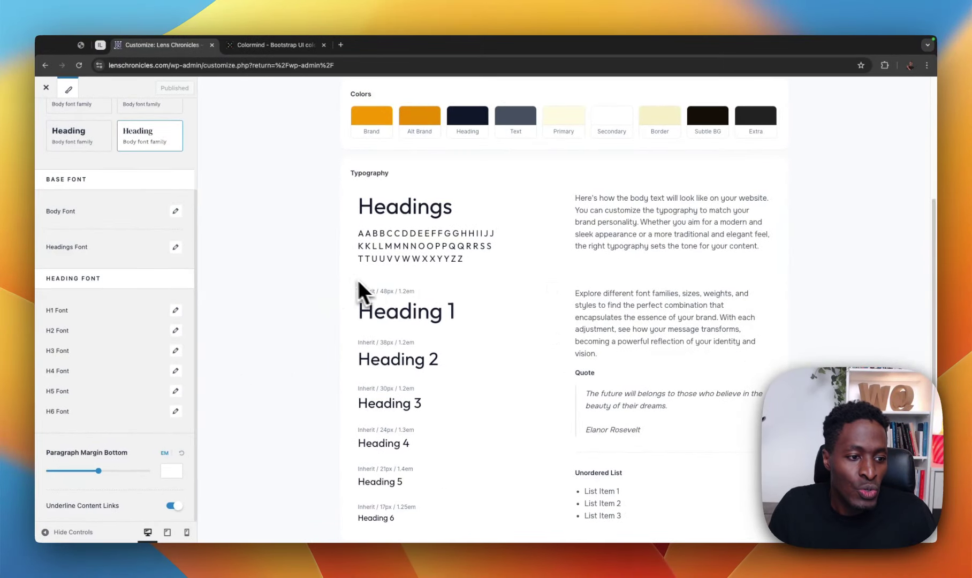
scroll(171, 332, "up", 3)
Switch the typography preset to Playfair Display / Open Sans
left_click(75, 180)
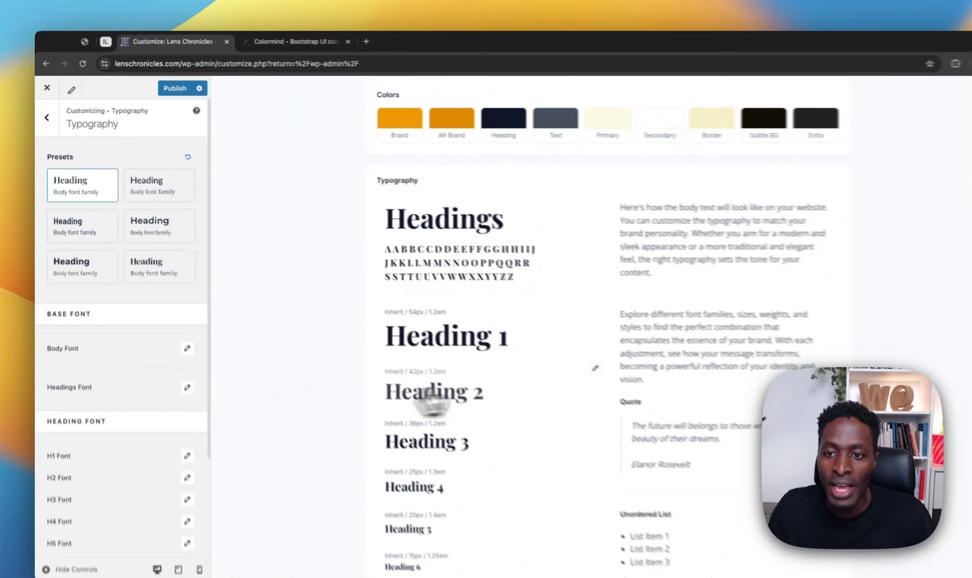
scroll(433, 402, "up", 3)
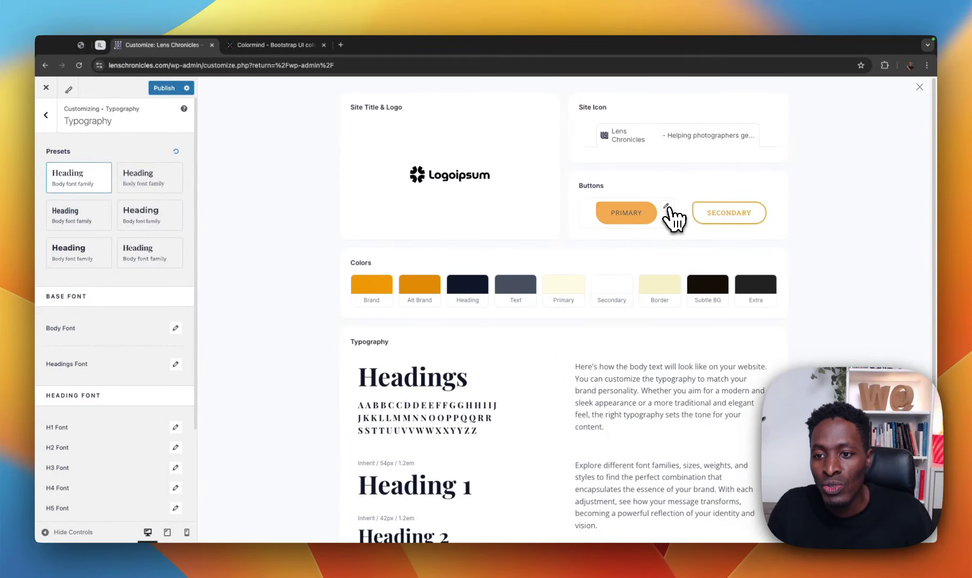
mouse_move(765, 217)
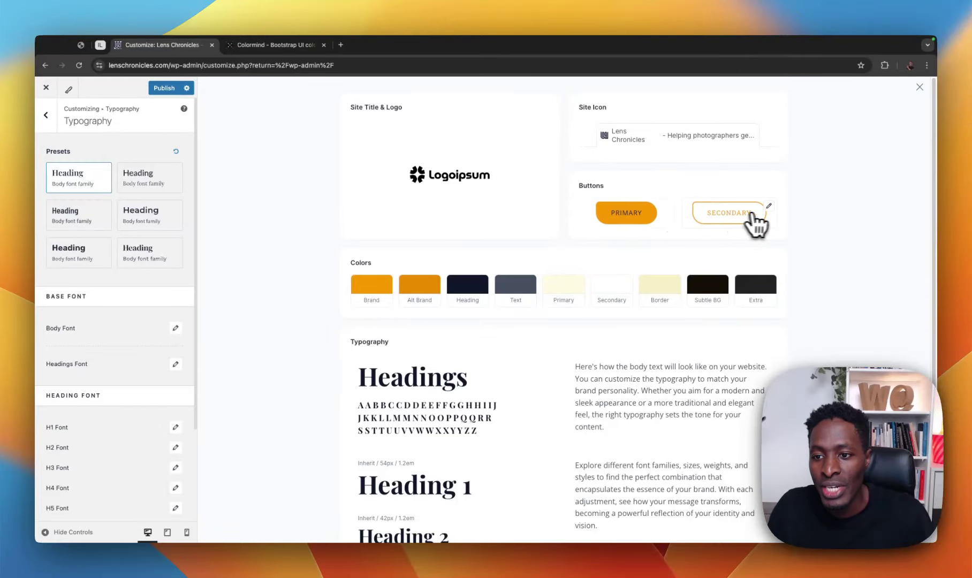
mouse_move(666, 209)
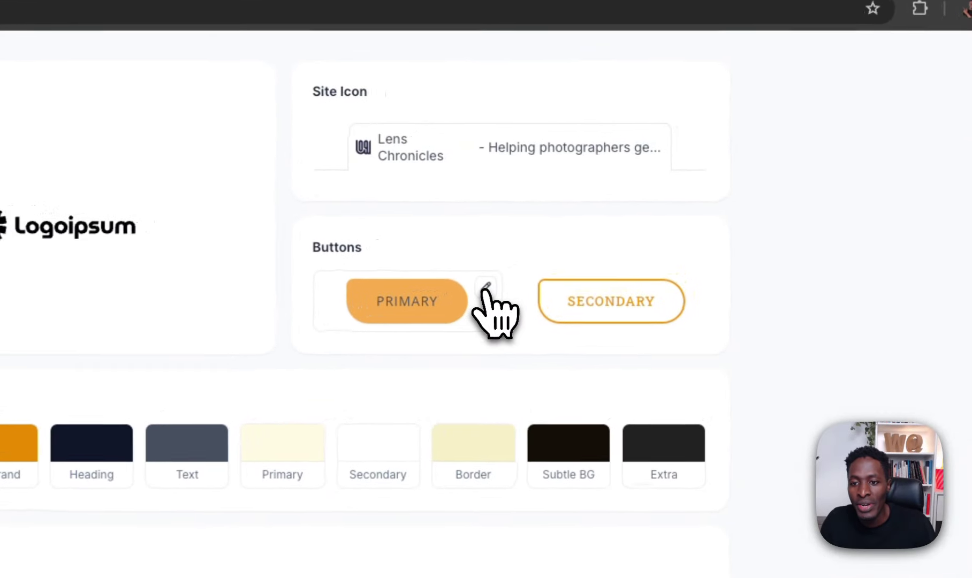
Open the Primary button's settings and review its normal and hover background colours
left_click(483, 289)
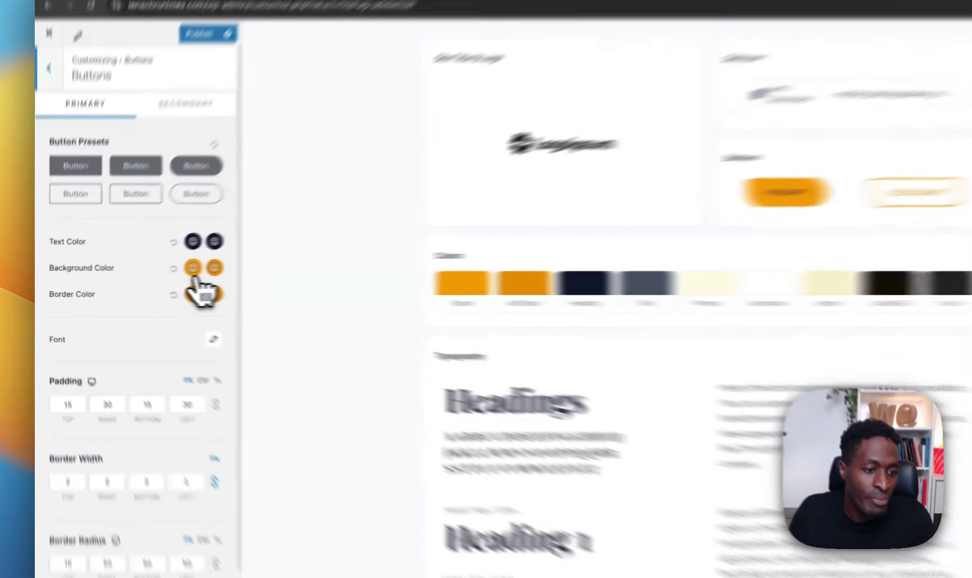
left_click(159, 272)
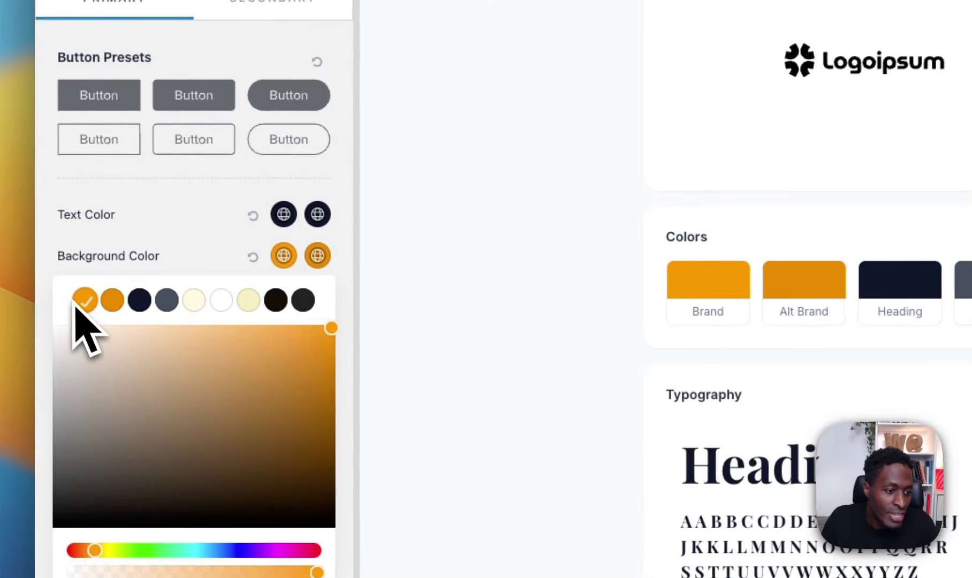
left_click(318, 255)
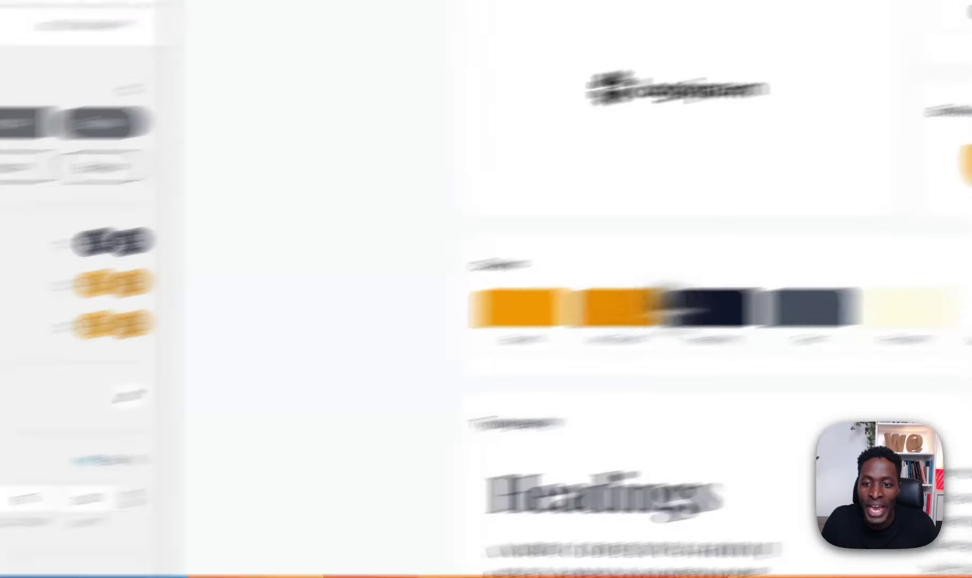
mouse_move(582, 278)
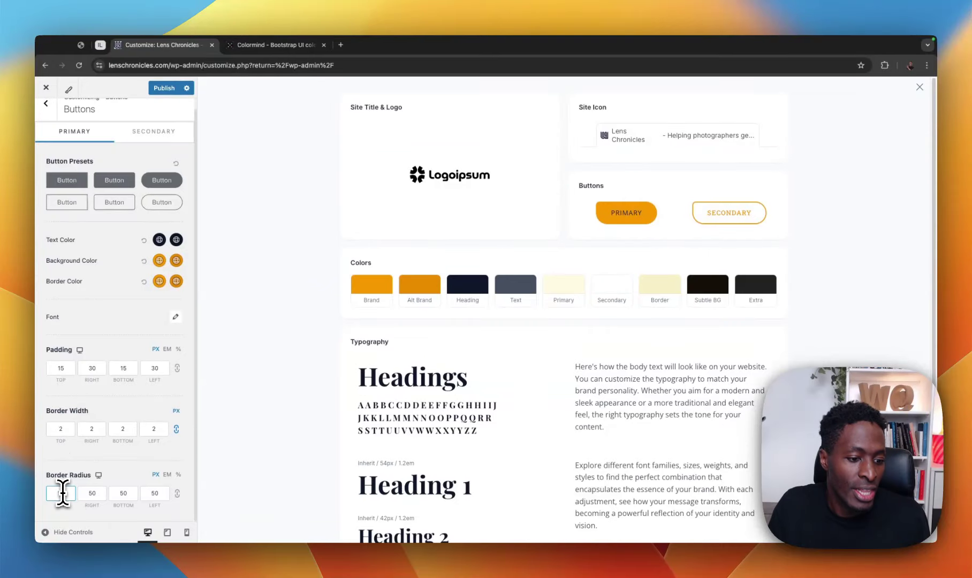
Give the primary button 50, 50, 50 and 10 px corner radii and show its font options
left_click_drag(62, 493, 41, 494)
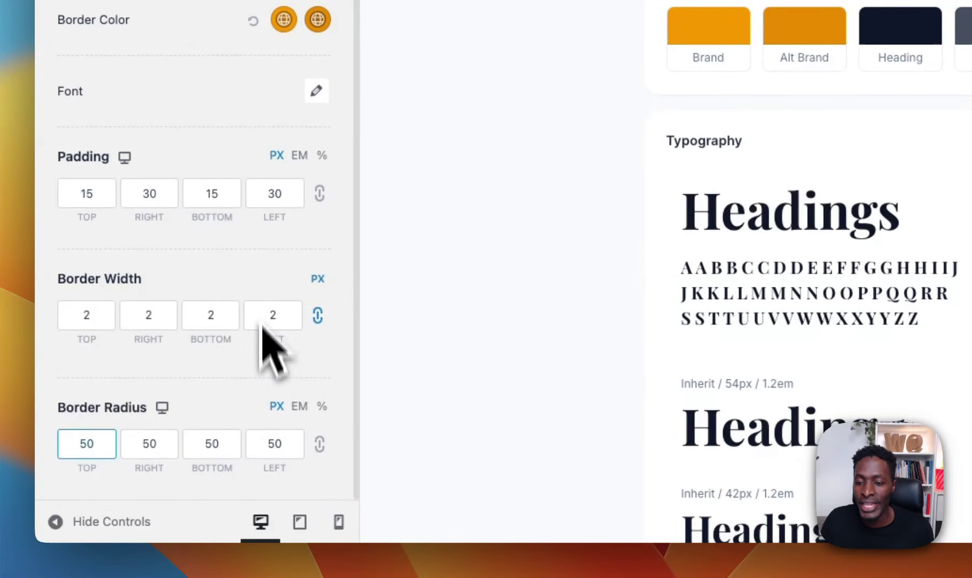
double_click(286, 444)
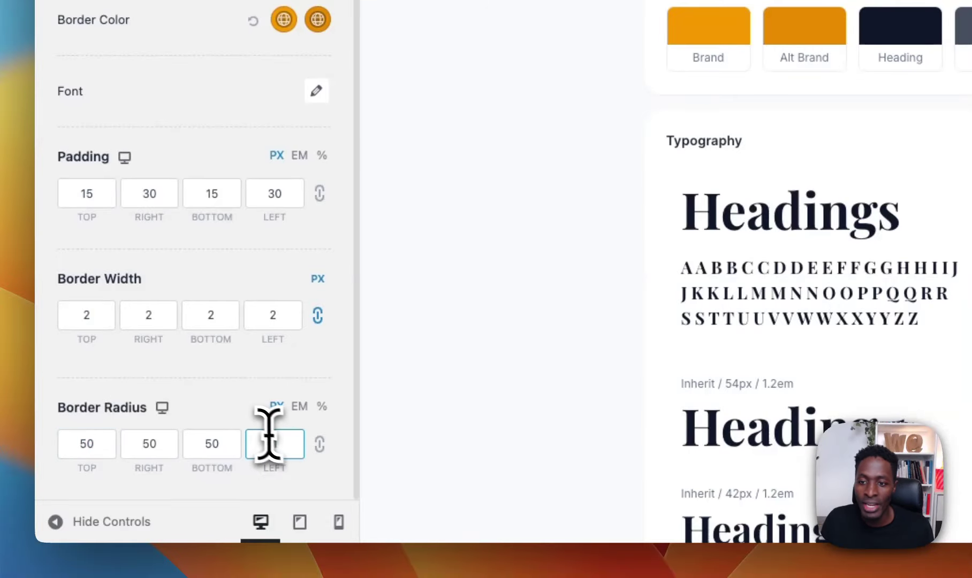
type("1")
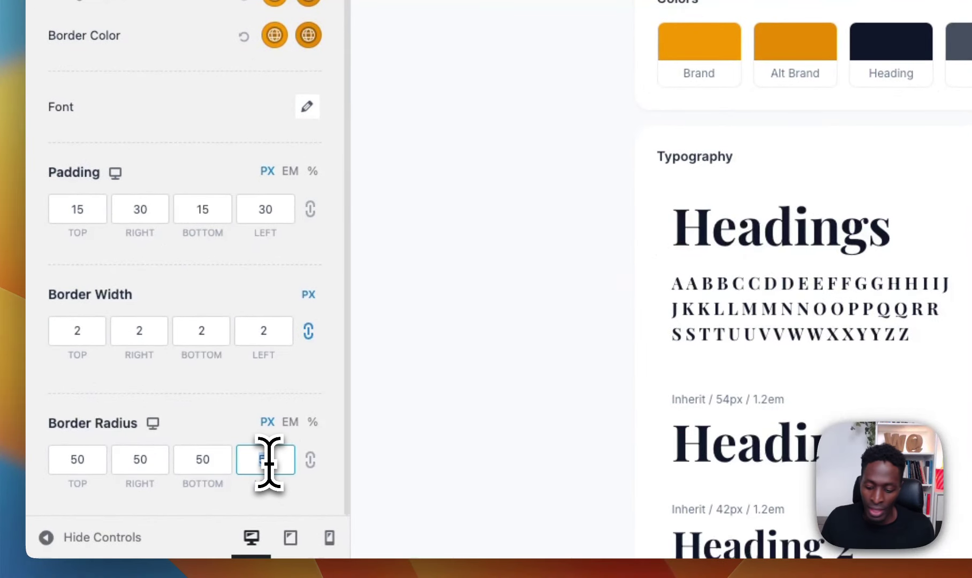
type("0")
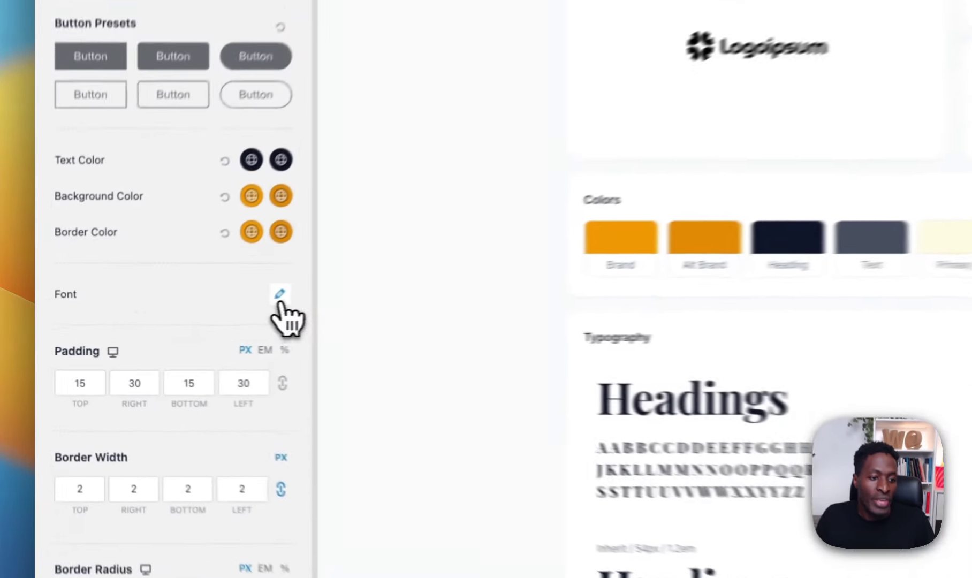
left_click(175, 317)
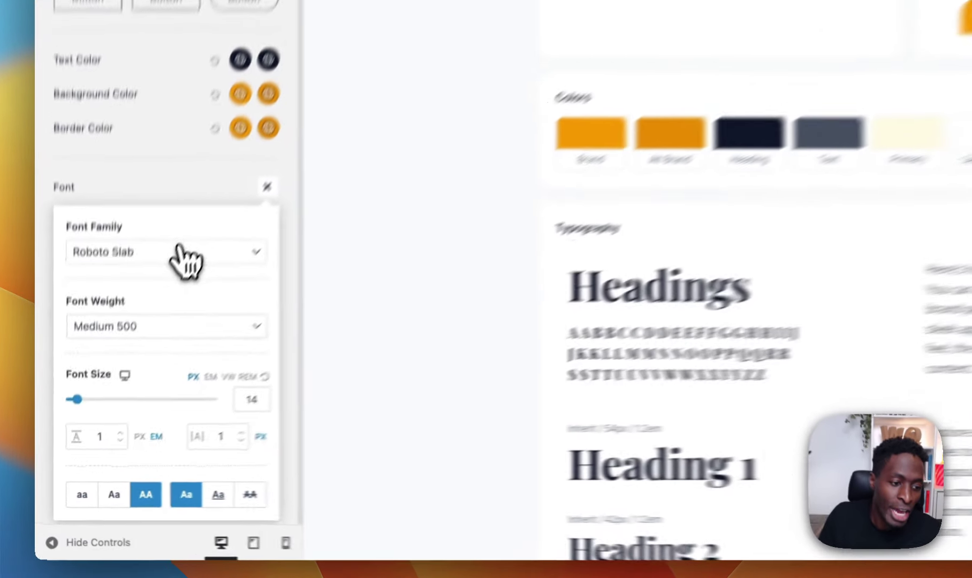
Leave the button font as Roboto Slab and publish the 50/50/50/10 px radius change
left_click(125, 358)
left_click_drag(309, 396, 328, 242)
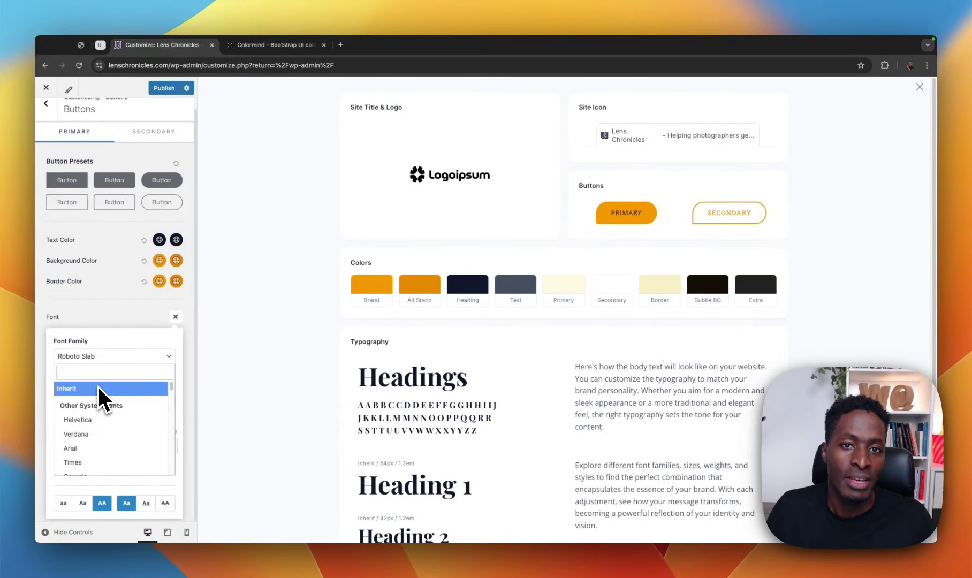
left_click(107, 320)
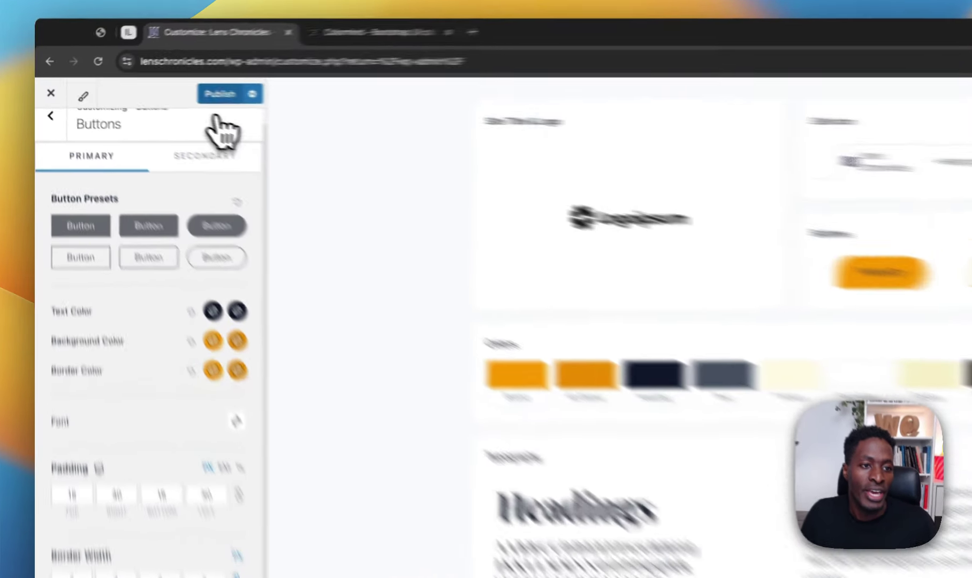
left_click(164, 88)
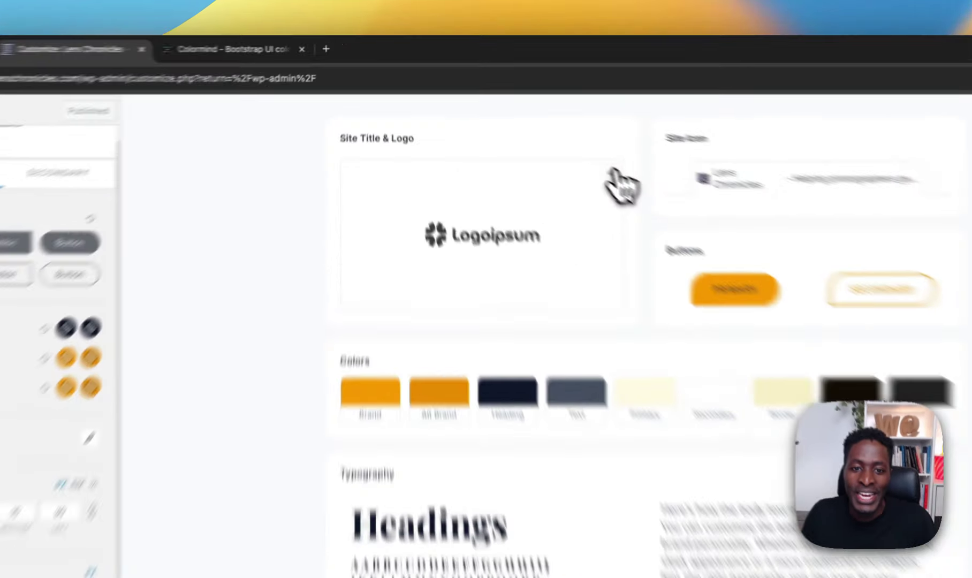
Open the Site Title & Logo settings and review the custom SVG logo at 170 px width
left_click(637, 225)
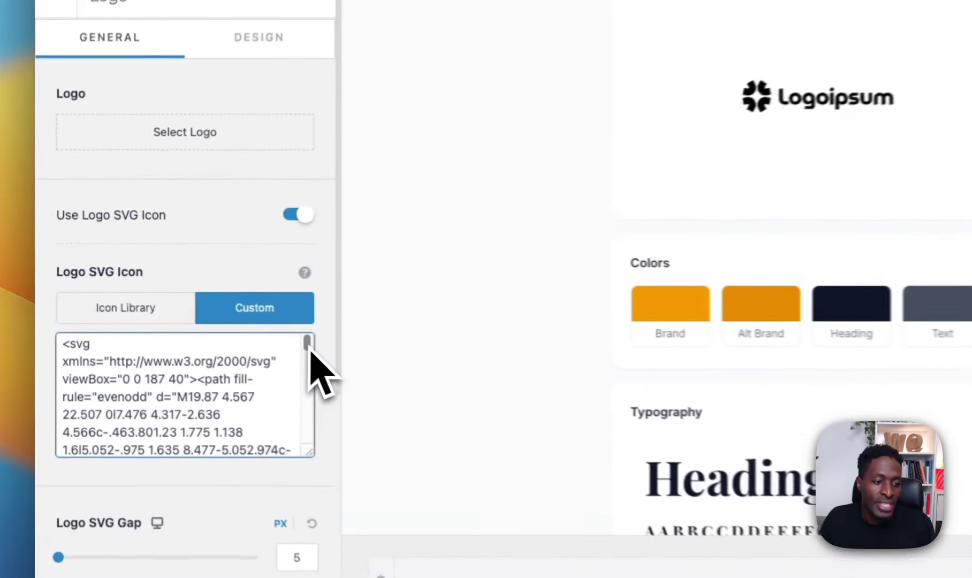
left_click_drag(179, 311, 177, 342)
left_click_drag(323, 436, 343, 343)
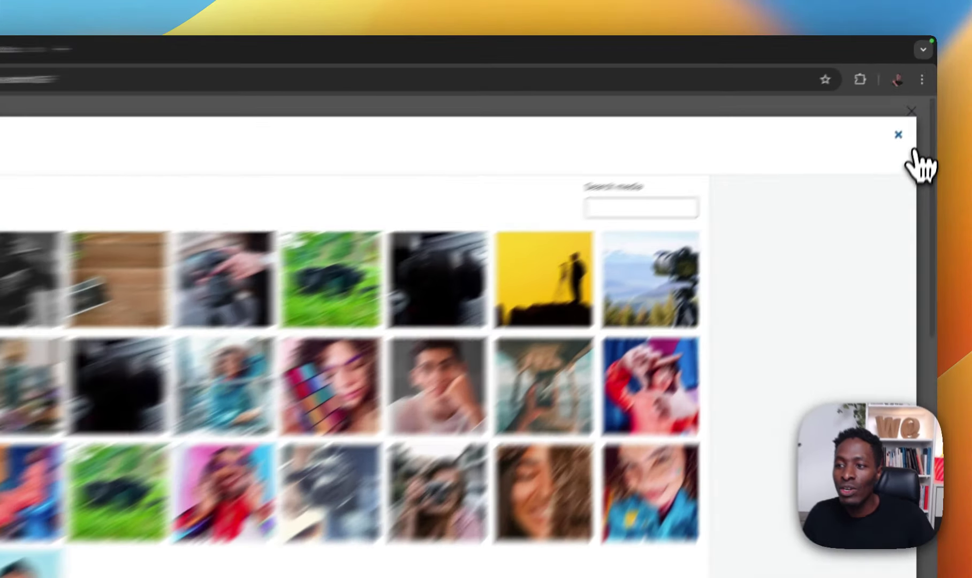
left_click(911, 103)
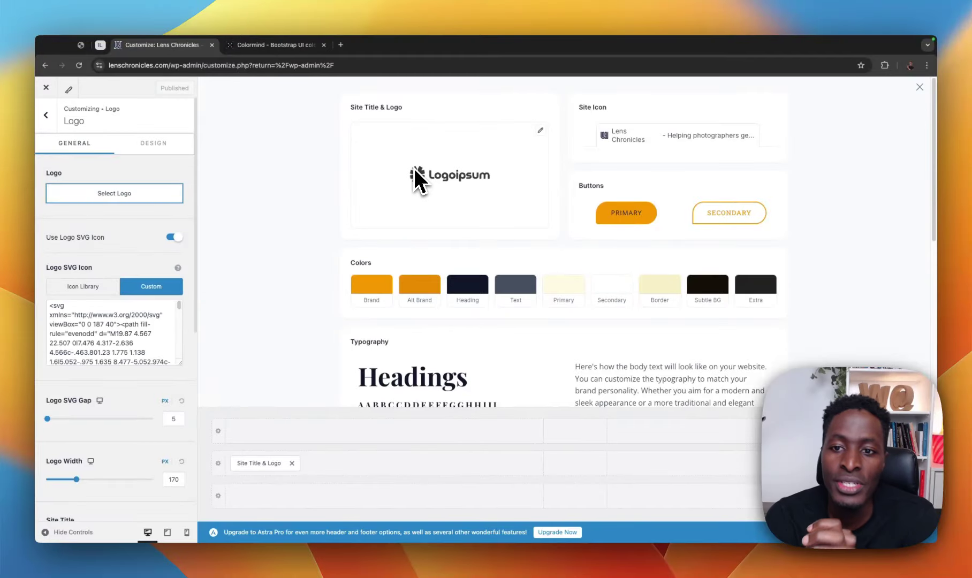
Remove the current site icon and set the first dark logo-mark image from the media library instead
mouse_move(771, 131)
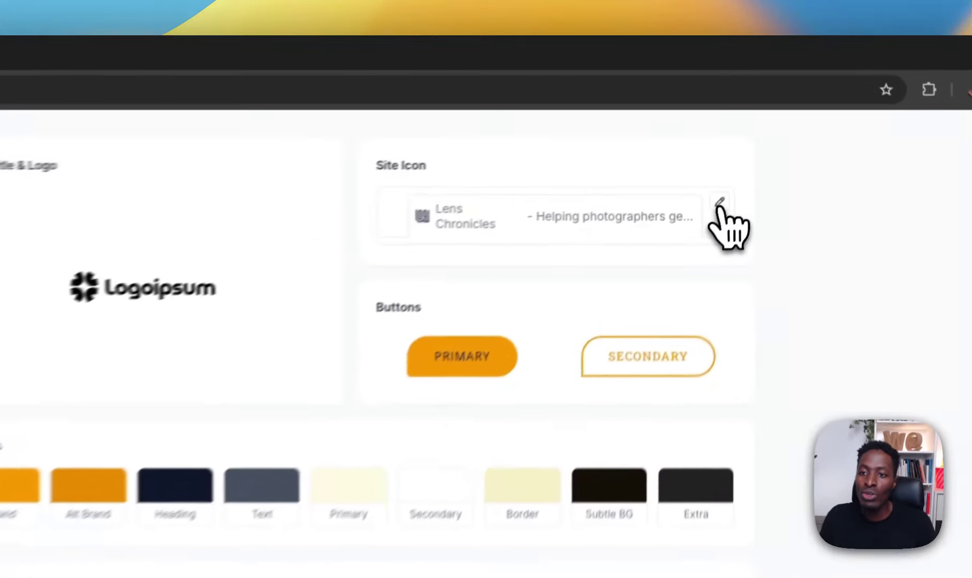
left_click(720, 203)
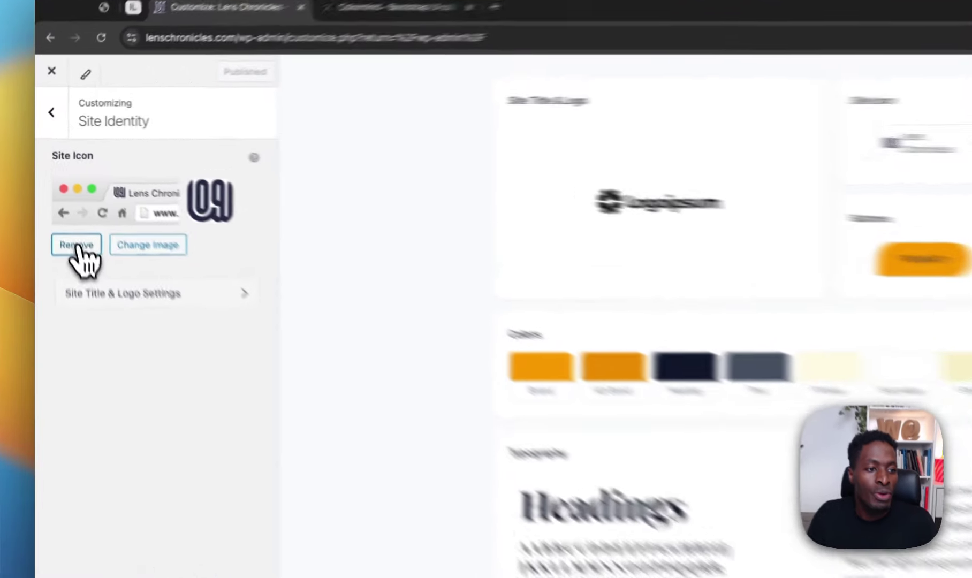
left_click(64, 204)
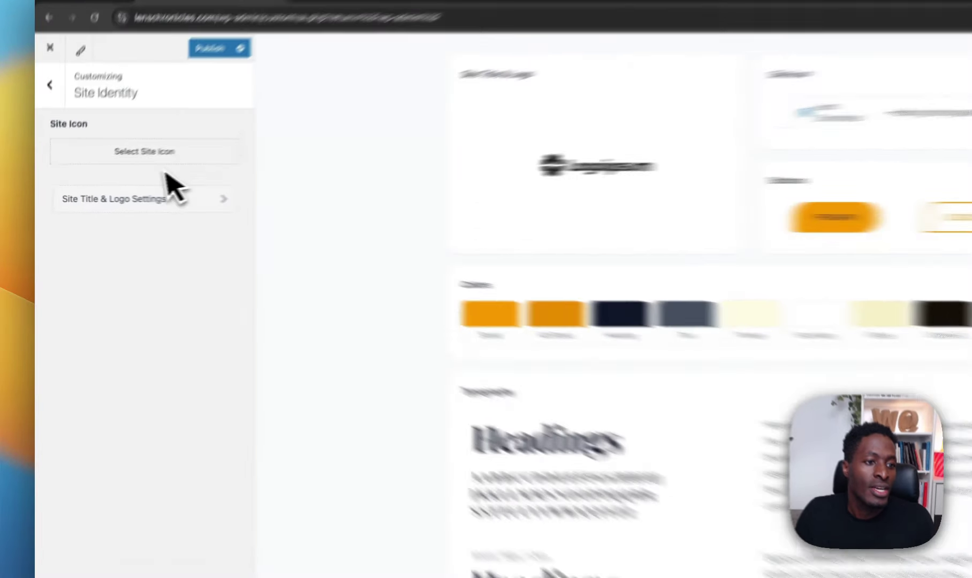
left_click(120, 166)
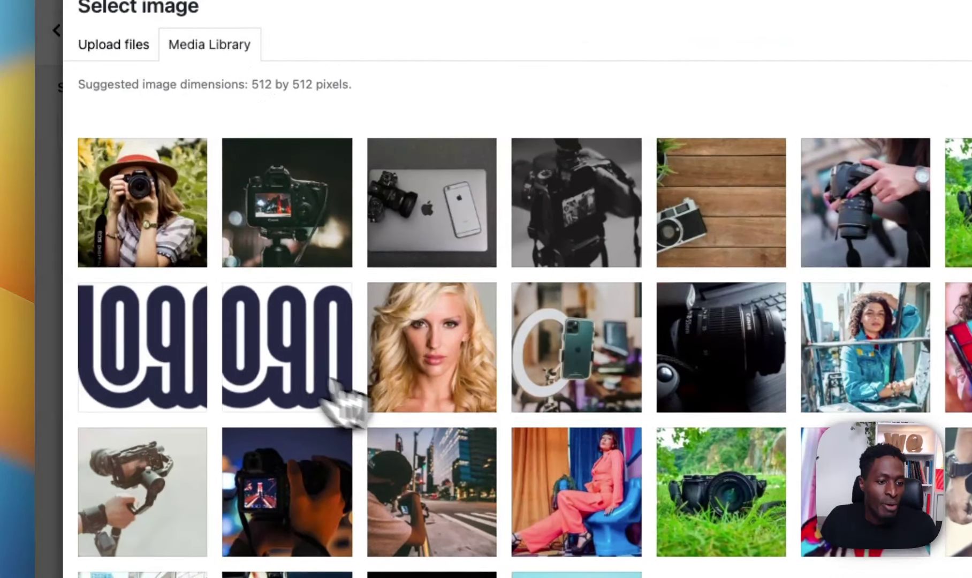
left_click(257, 367)
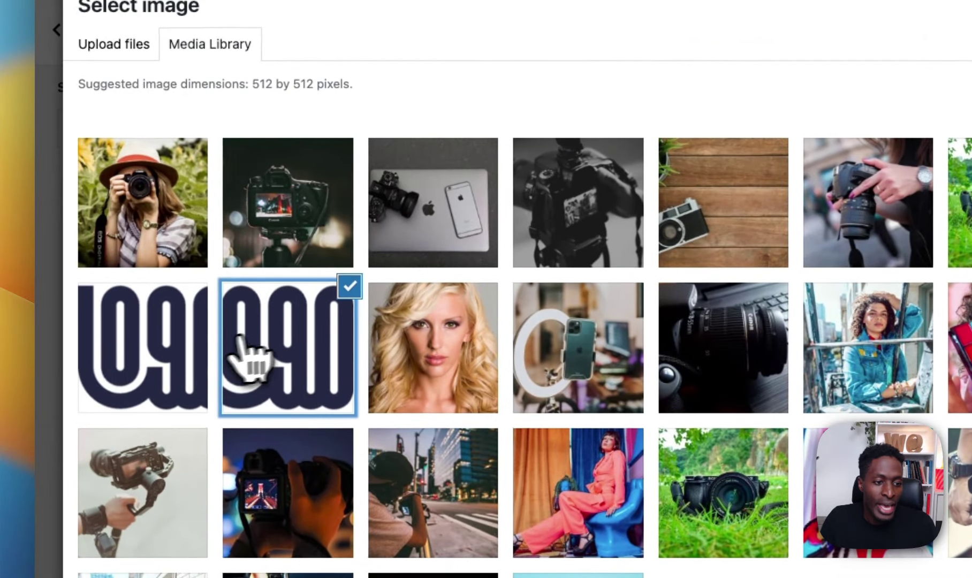
left_click(140, 342)
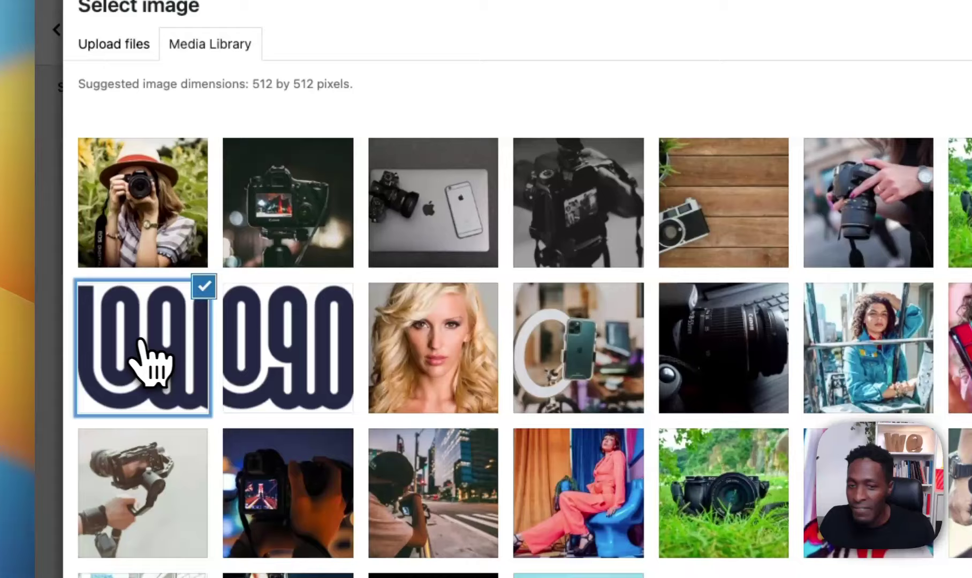
left_click(284, 349)
left_click(194, 344)
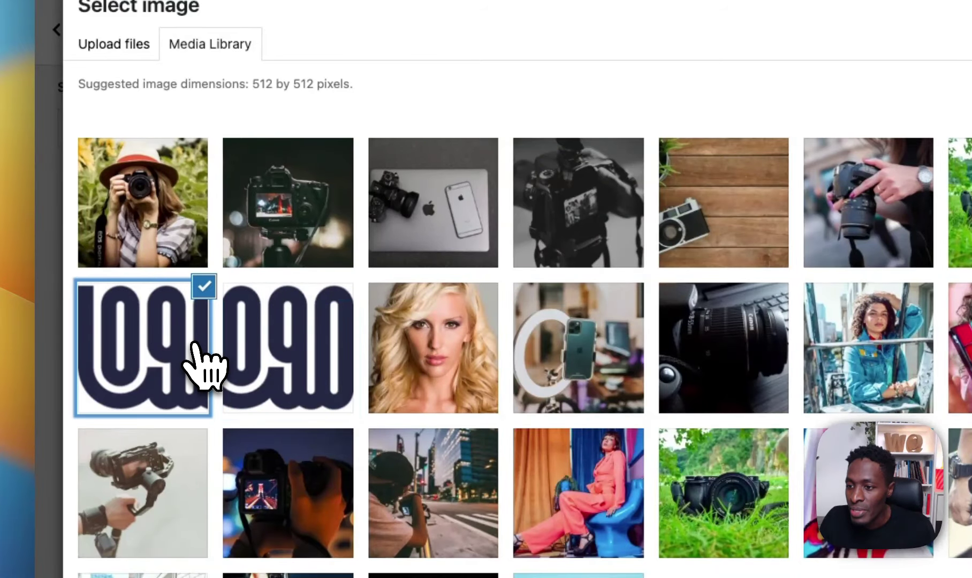
scroll(203, 370, "down", 10)
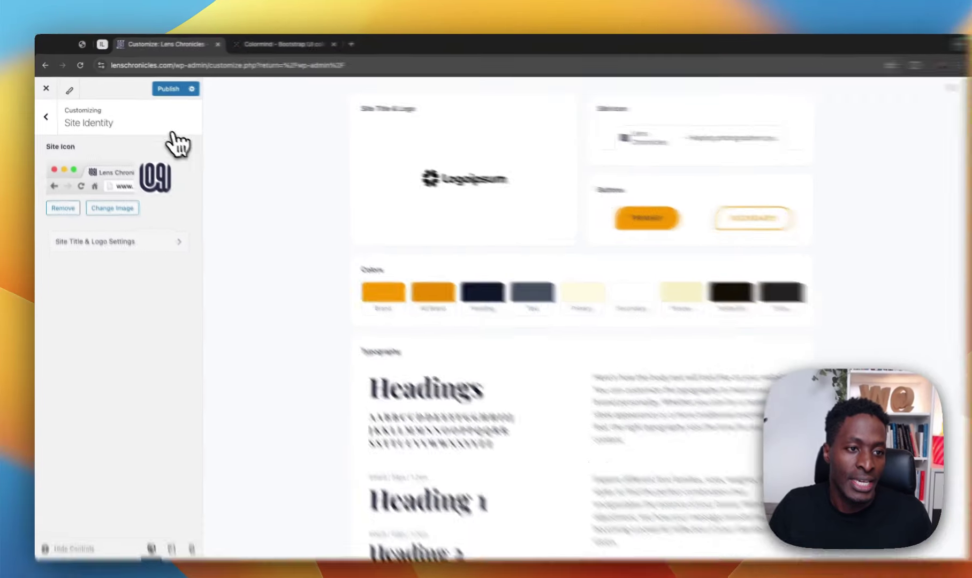
Publish the new site icon, close the Colormind tab, and exit the Customizer to the Dashboard
left_click(164, 88)
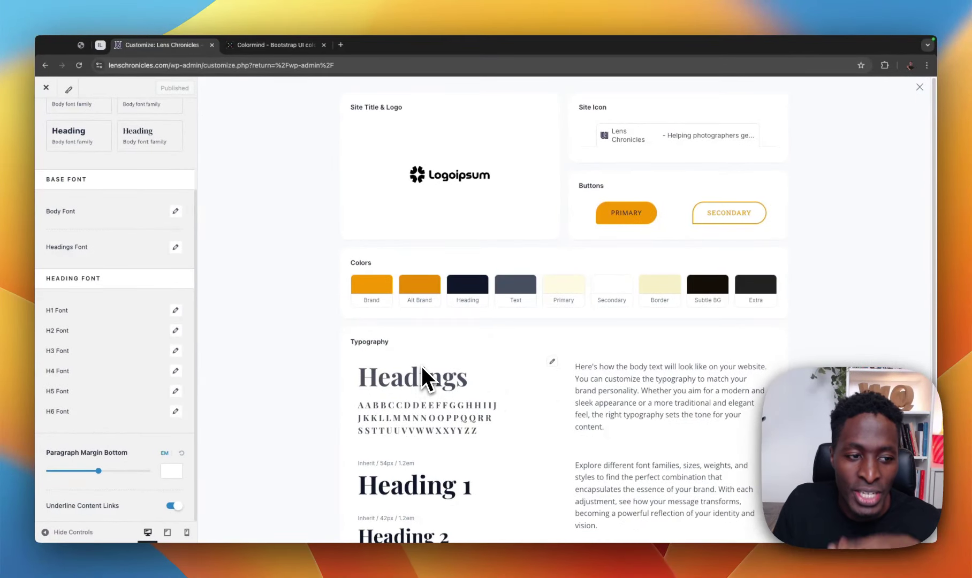
left_click(153, 140)
left_click(274, 45)
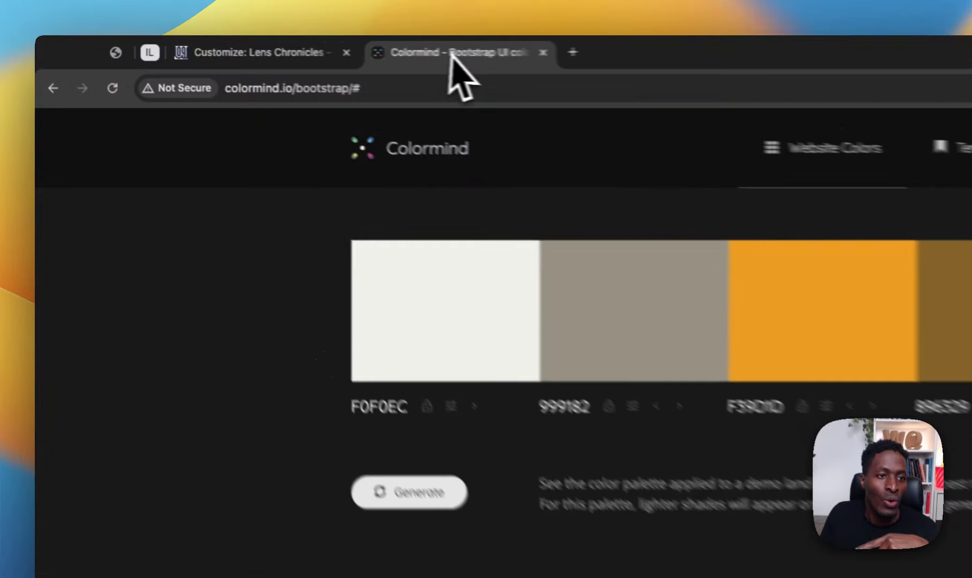
left_click(180, 45)
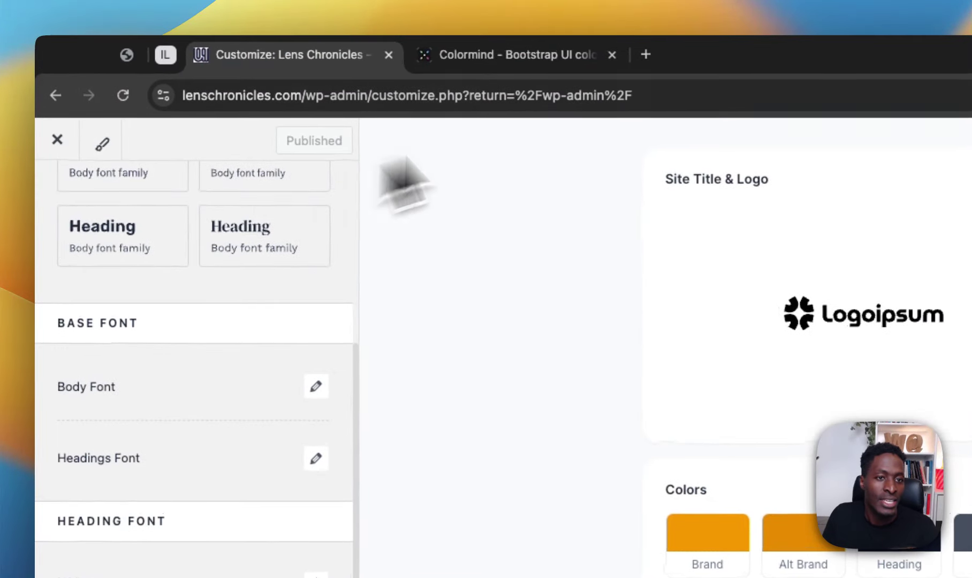
left_click(612, 55)
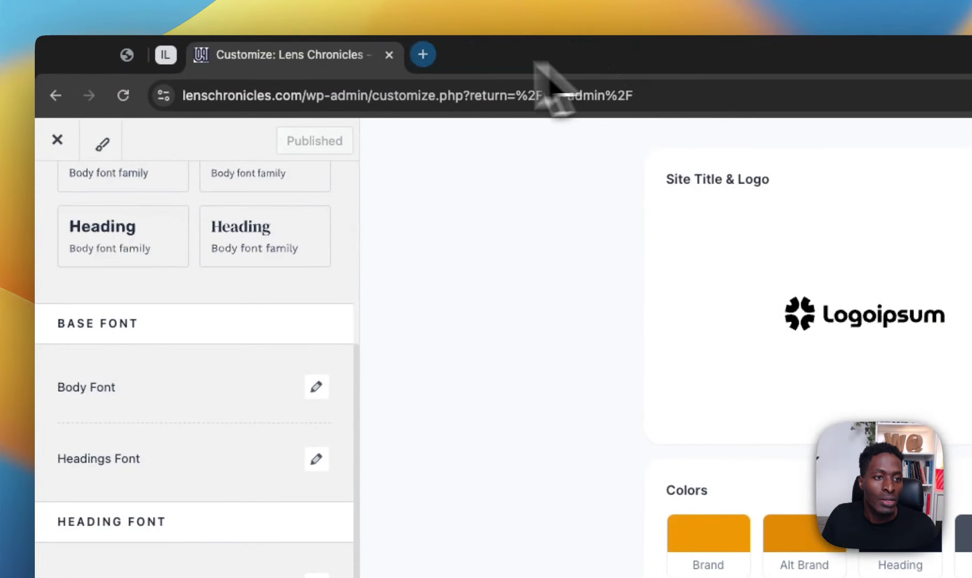
left_click(57, 143)
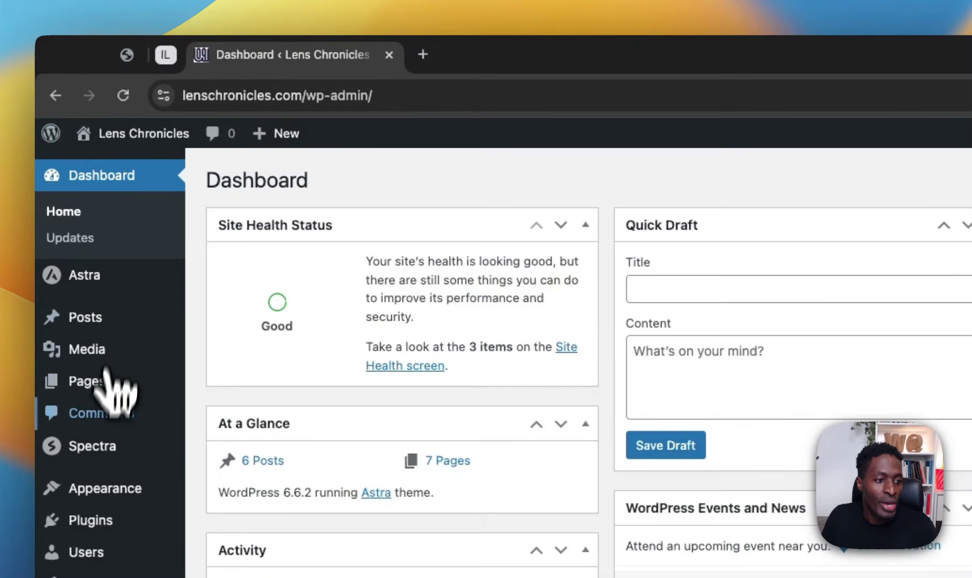
mouse_move(159, 390)
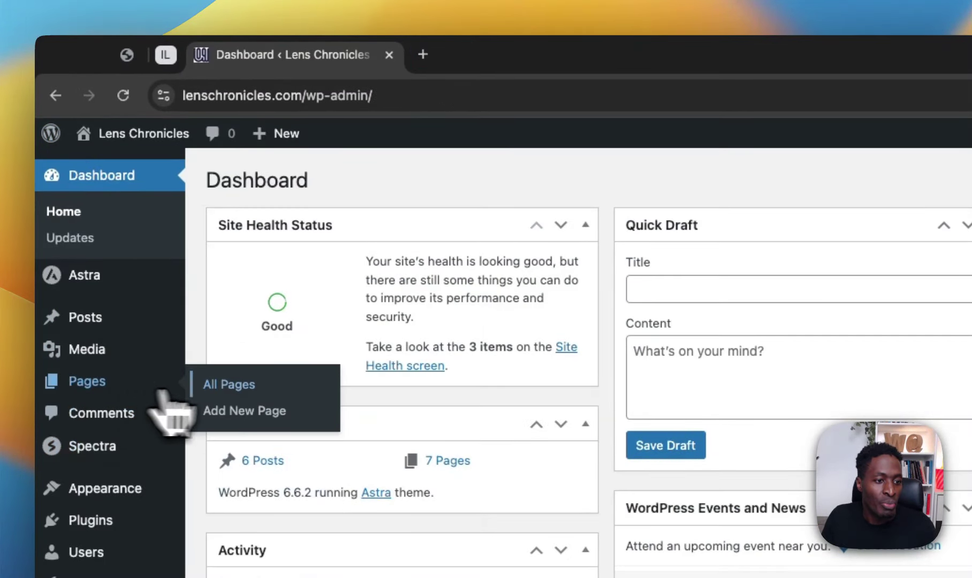
Start a new page titled 'Test Styles' and save it as a draft
left_click(238, 411)
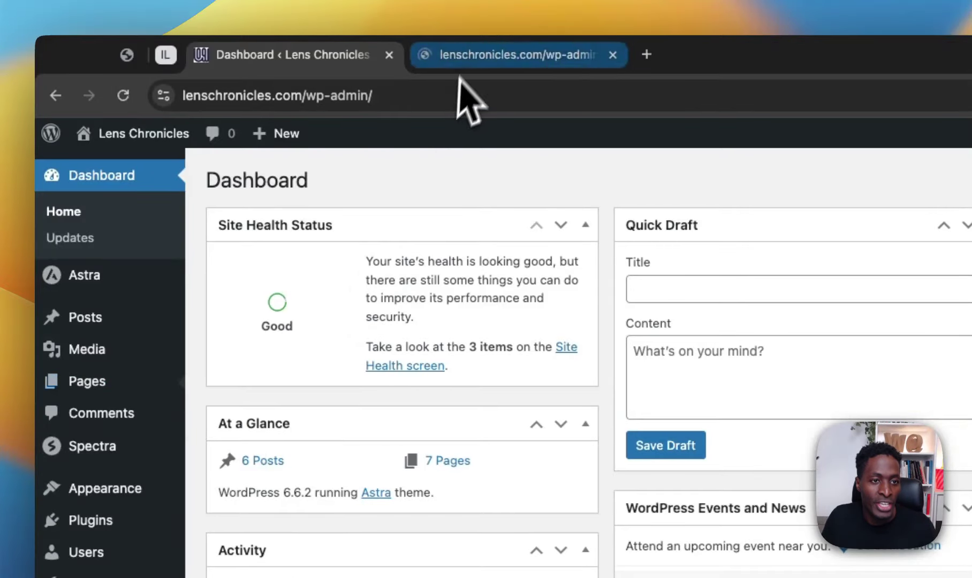
left_click(422, 262)
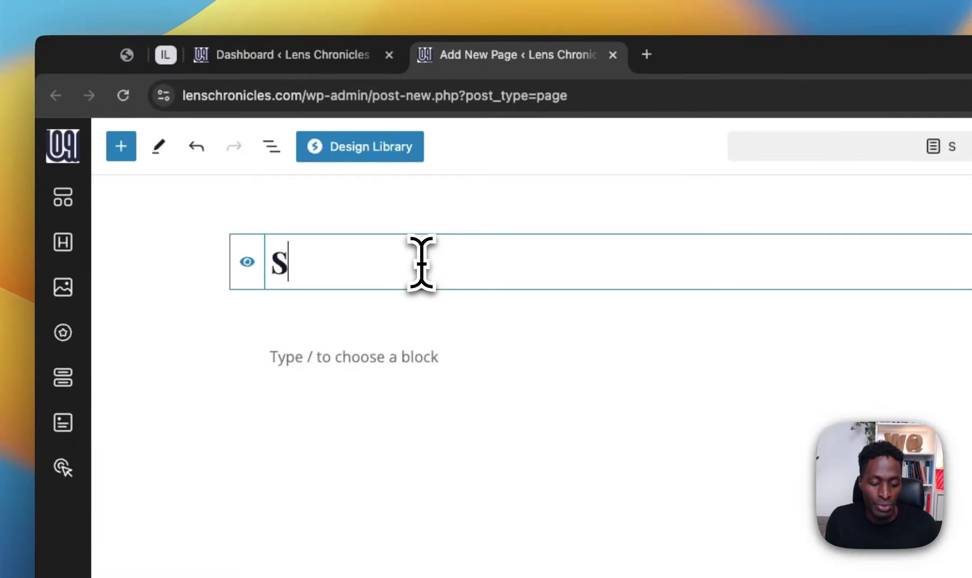
type("Test")
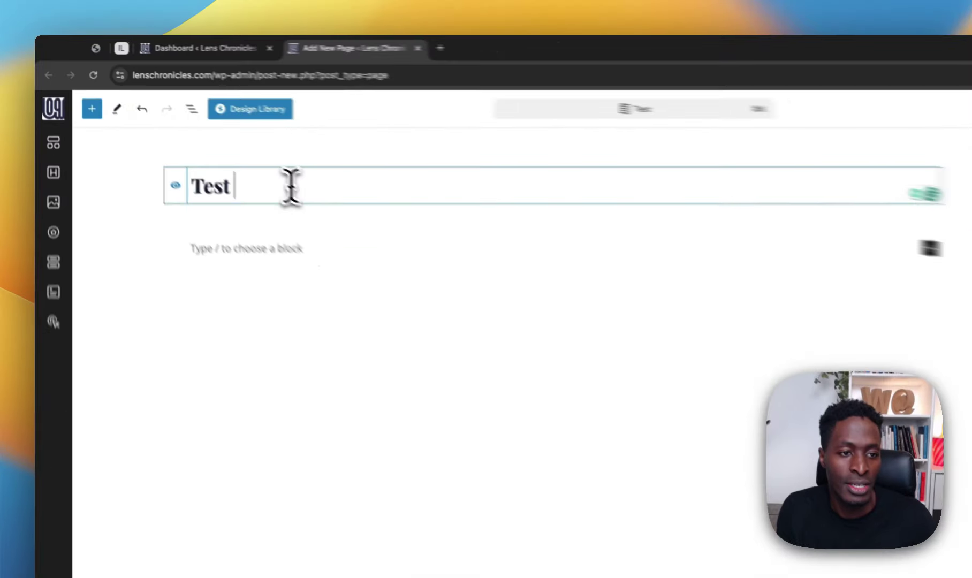
type(" Syt")
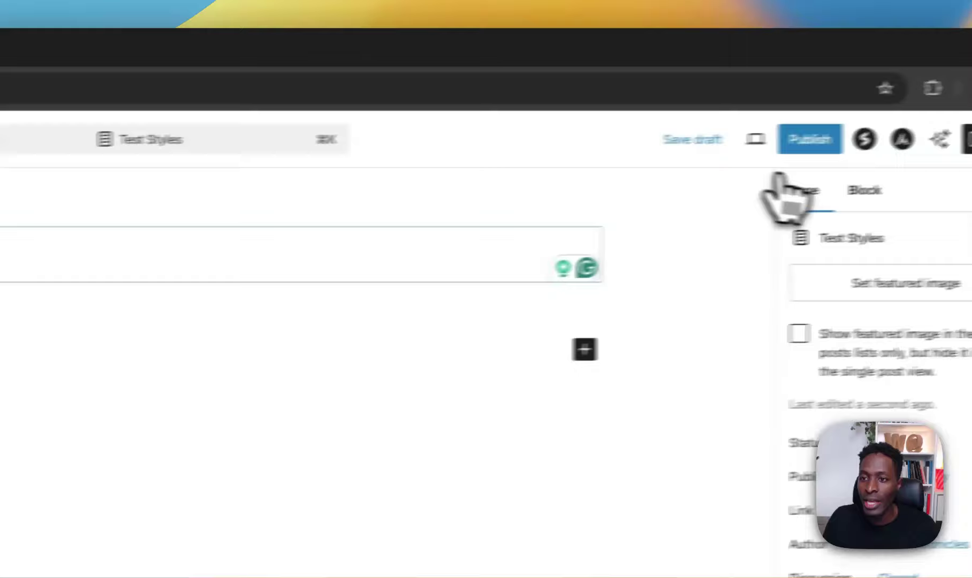
left_click(693, 139)
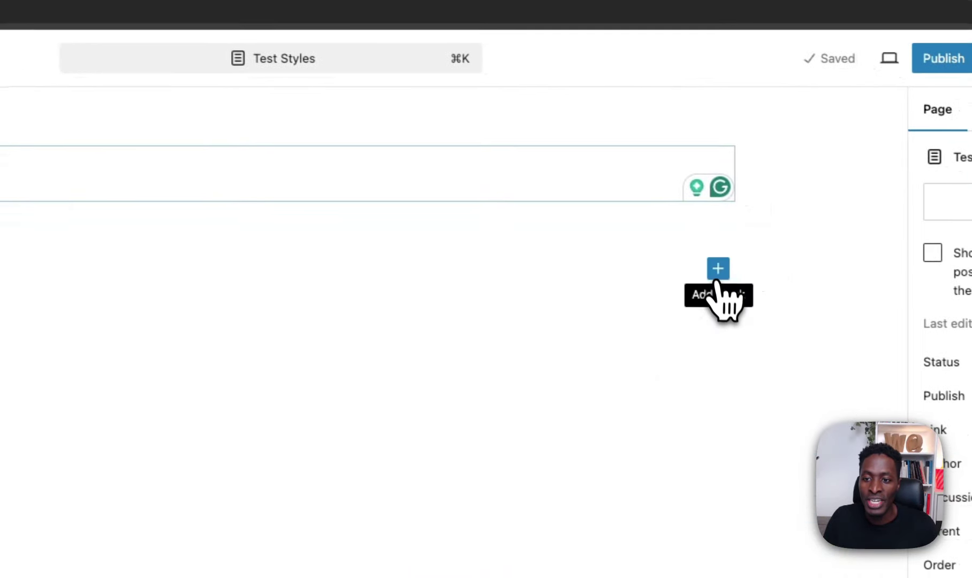
Add a Buttons block with two CLICK HERE buttons, the second set to outlined Secondary
left_click(787, 292)
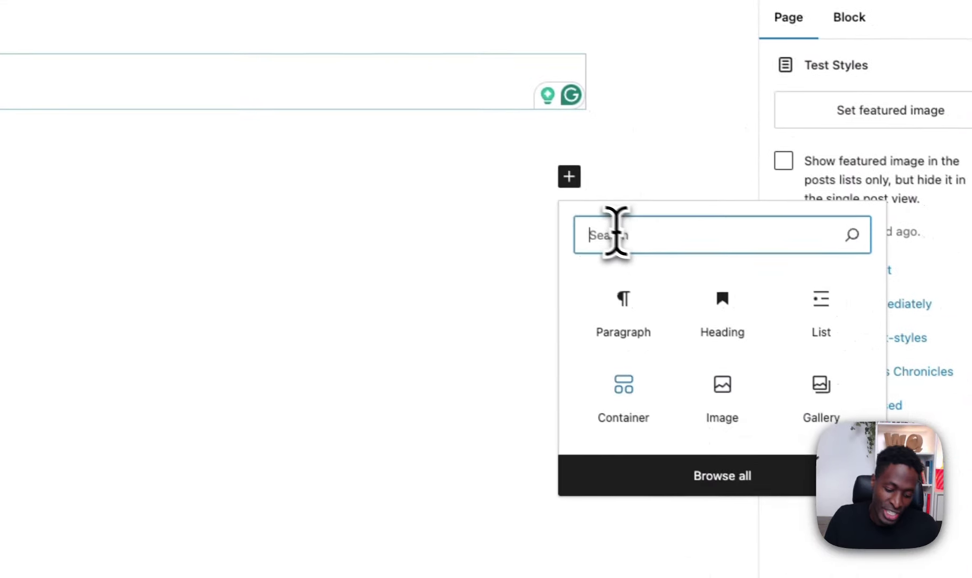
type("but")
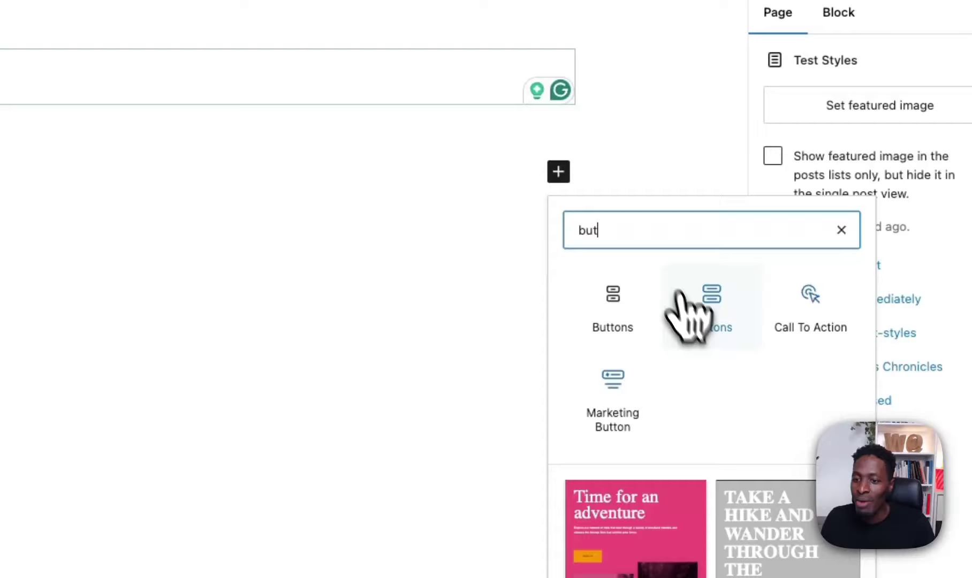
left_click(710, 324)
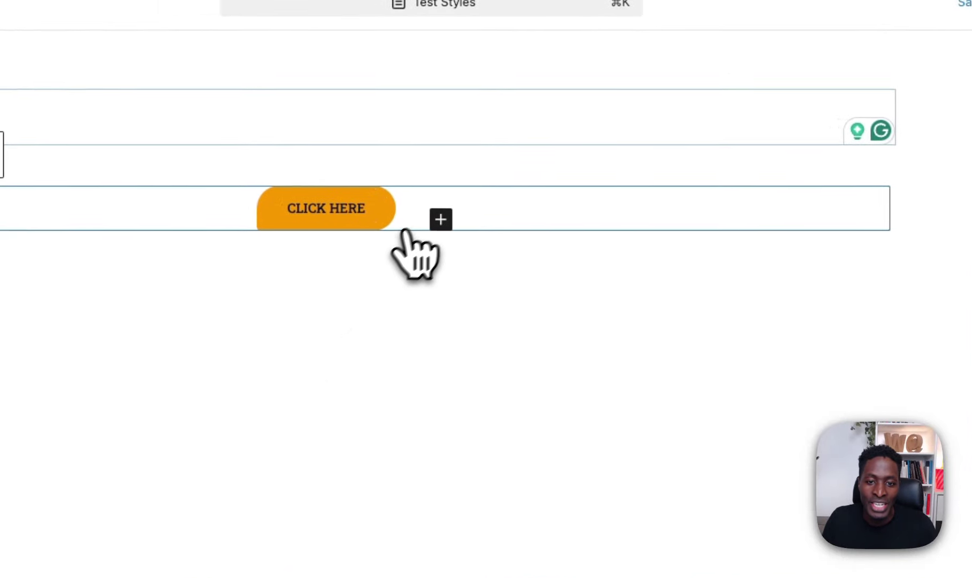
left_click(424, 217)
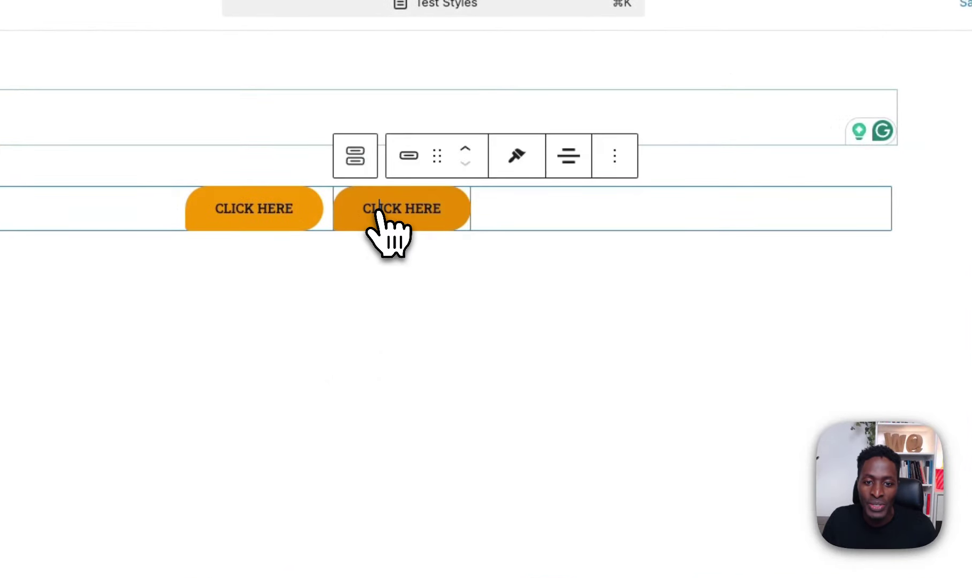
left_click(273, 206)
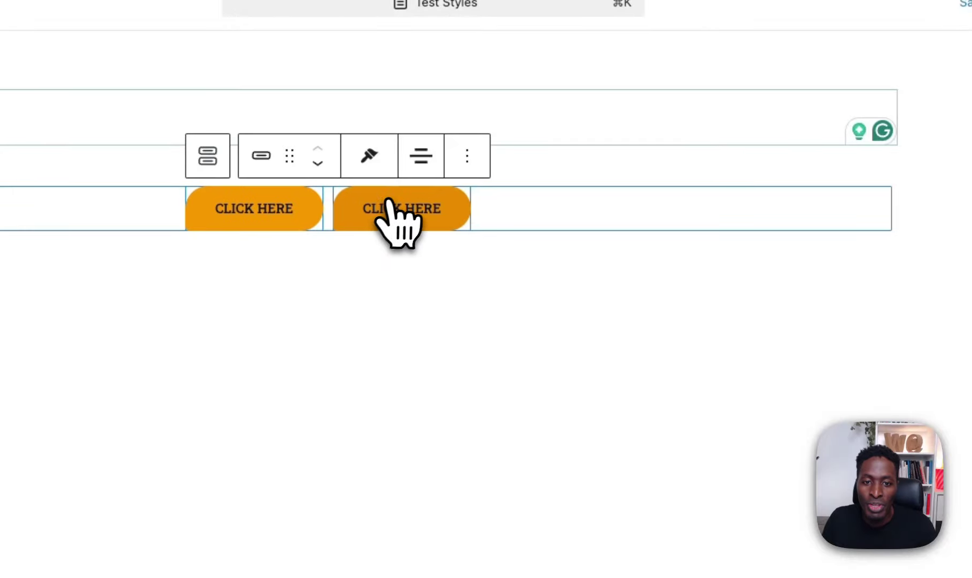
left_click(370, 203)
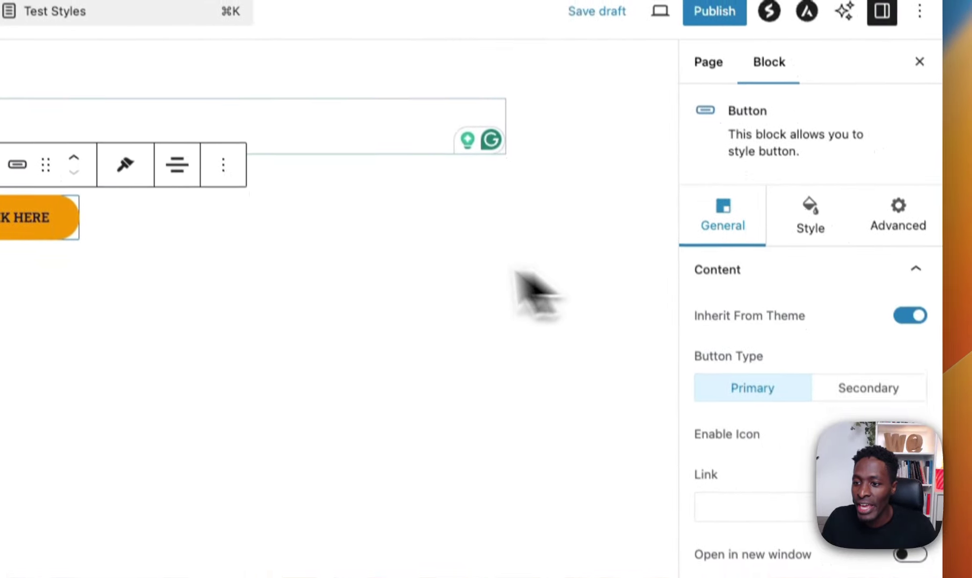
left_click(861, 394)
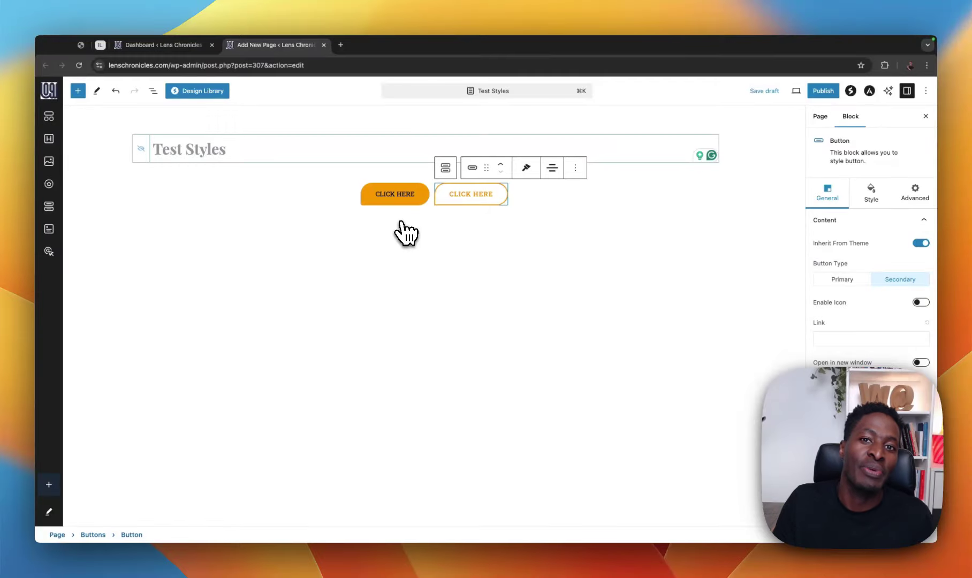
Relabel the first button 'submit message'
left_click(394, 195)
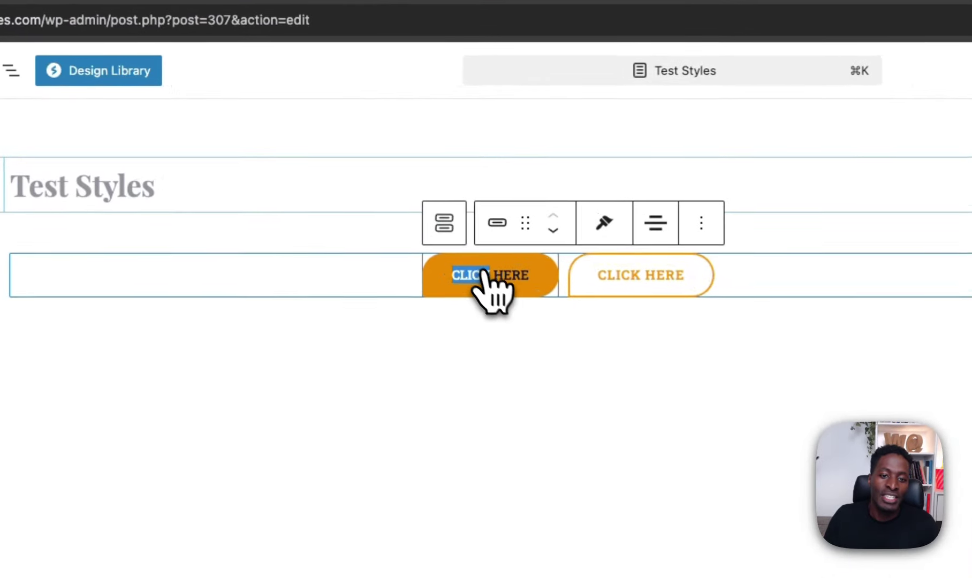
double_click(397, 196)
left_click(476, 277)
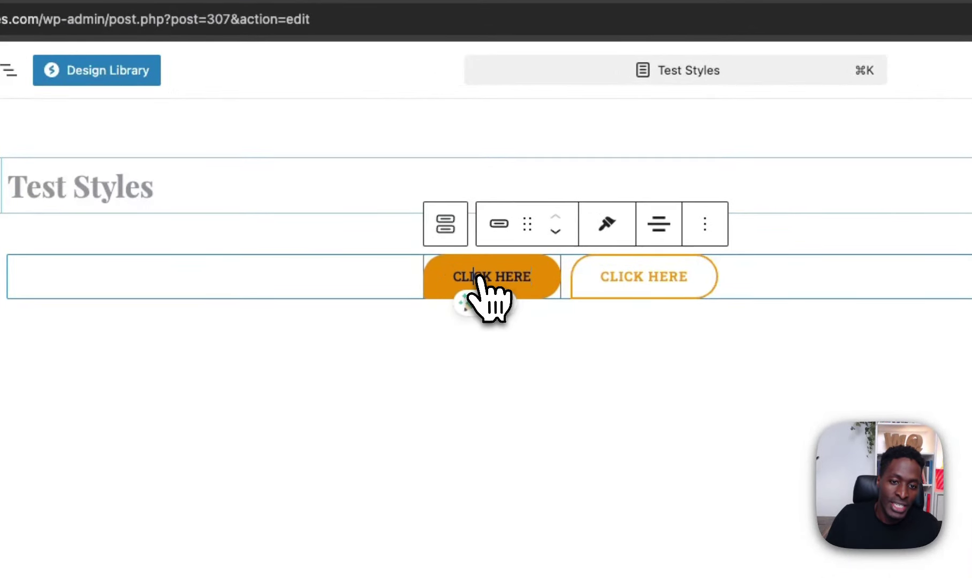
type("su")
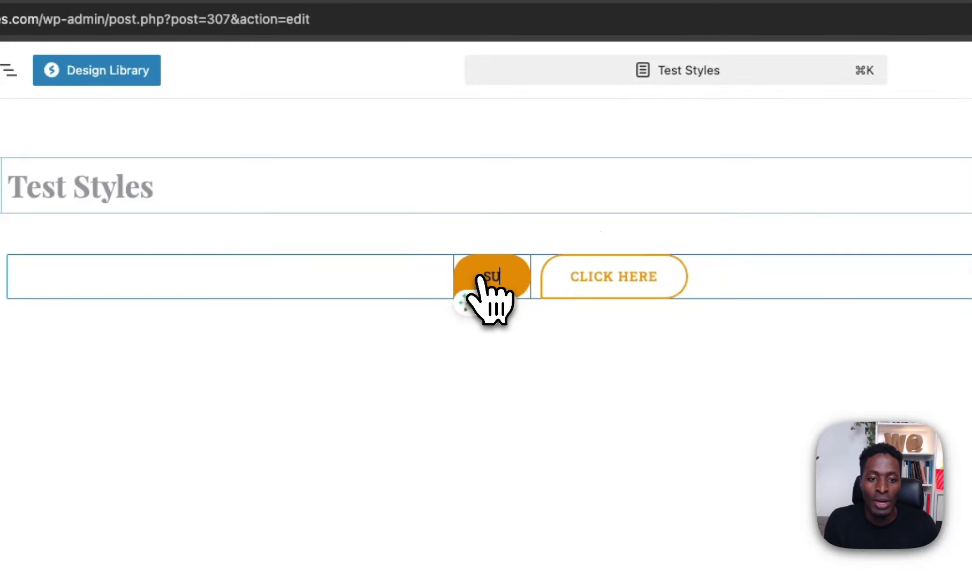
type("bmit message")
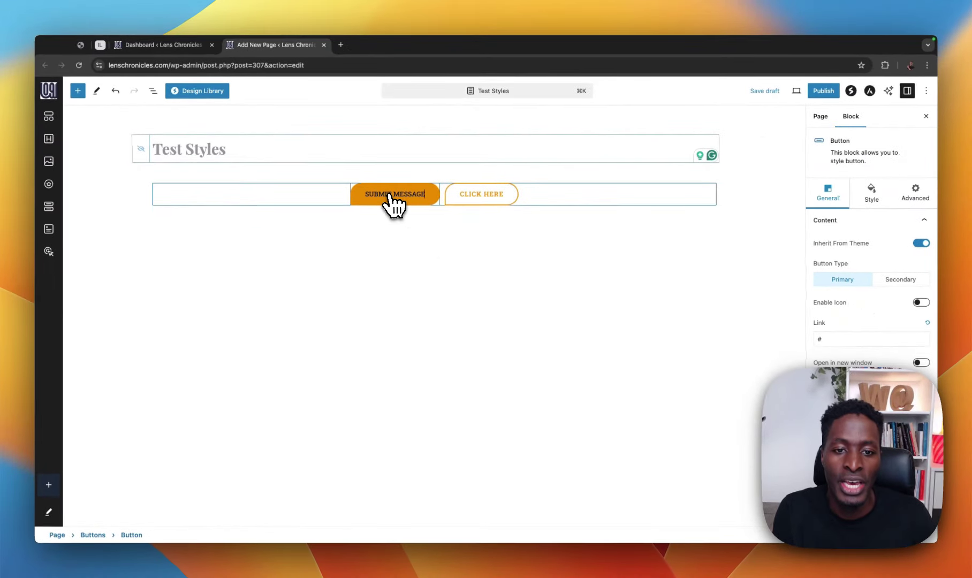
Relabel the second button 'CHECKOUT VIDEO' and add an empty block below the buttons
left_click(480, 194)
triple_click(478, 192)
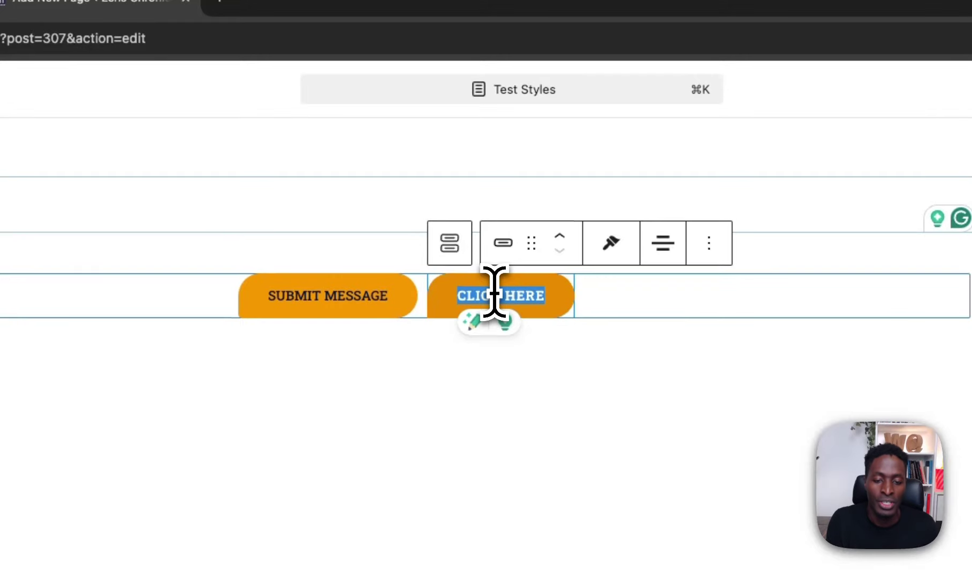
type("CHECKOU")
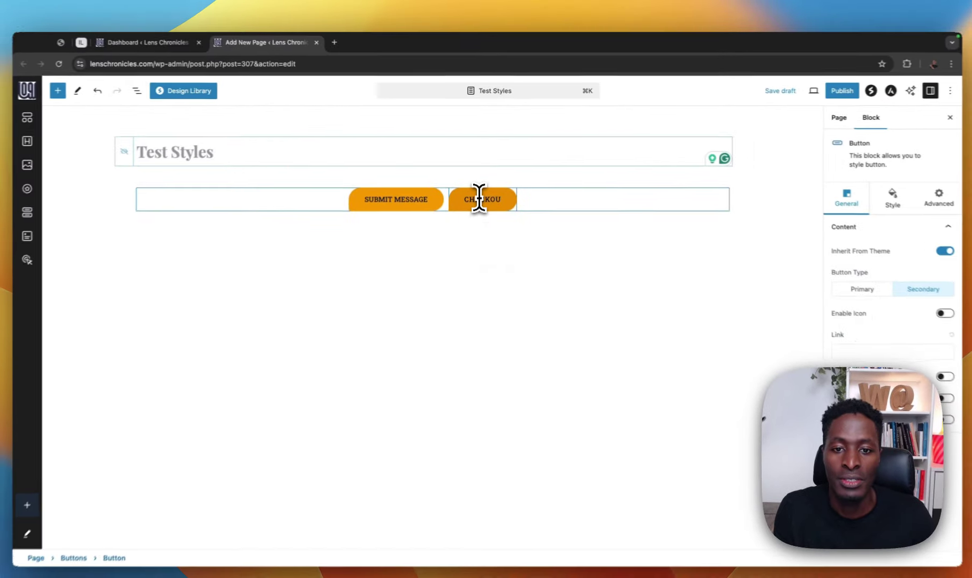
type("T VIDE")
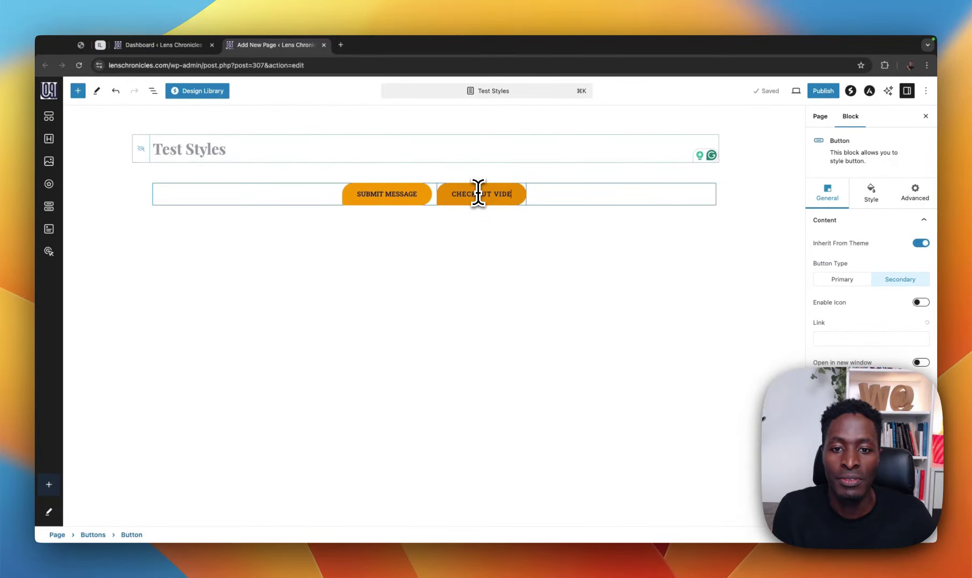
type("O")
left_click(458, 298)
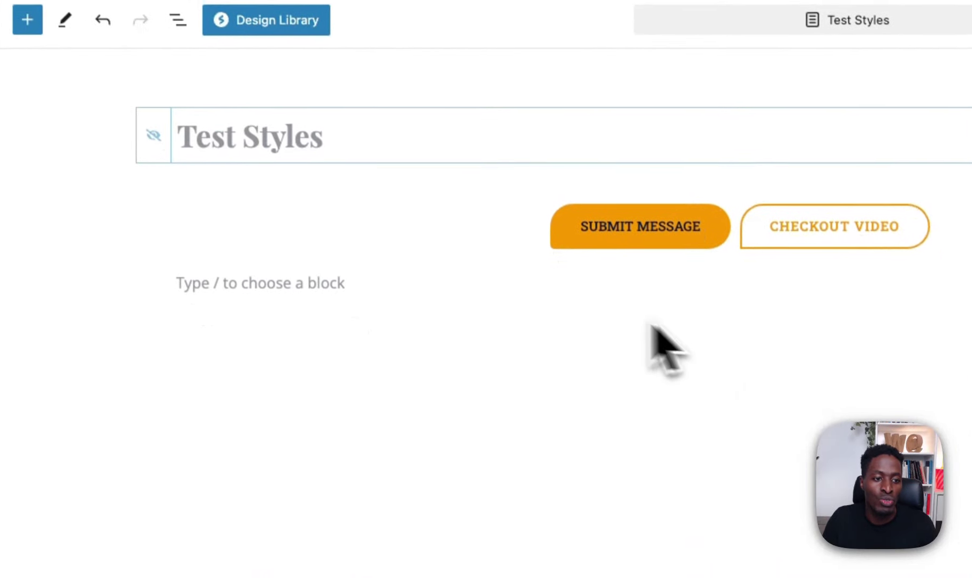
left_click(222, 334)
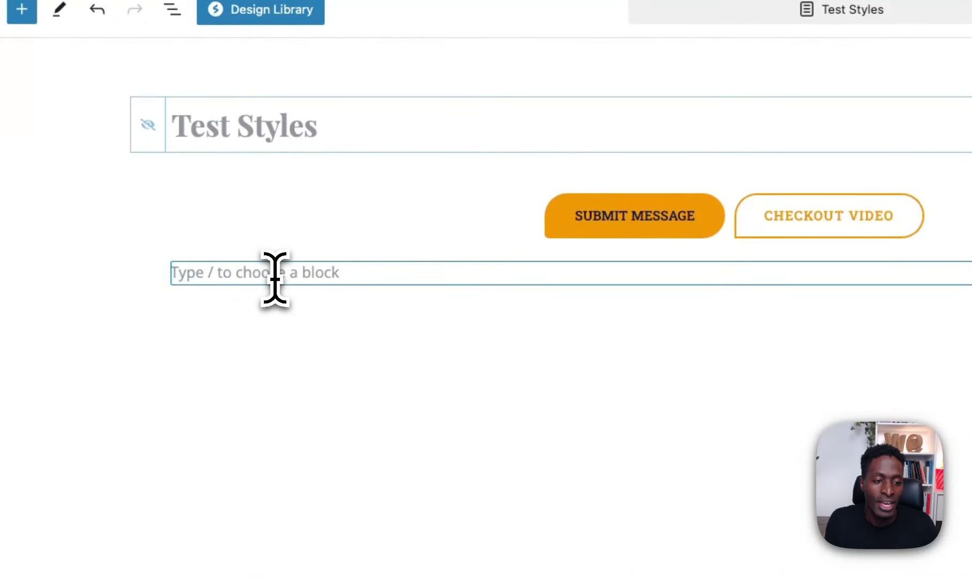
Insert a Heading block below the buttons and type 'This Is A'
left_click(535, 178)
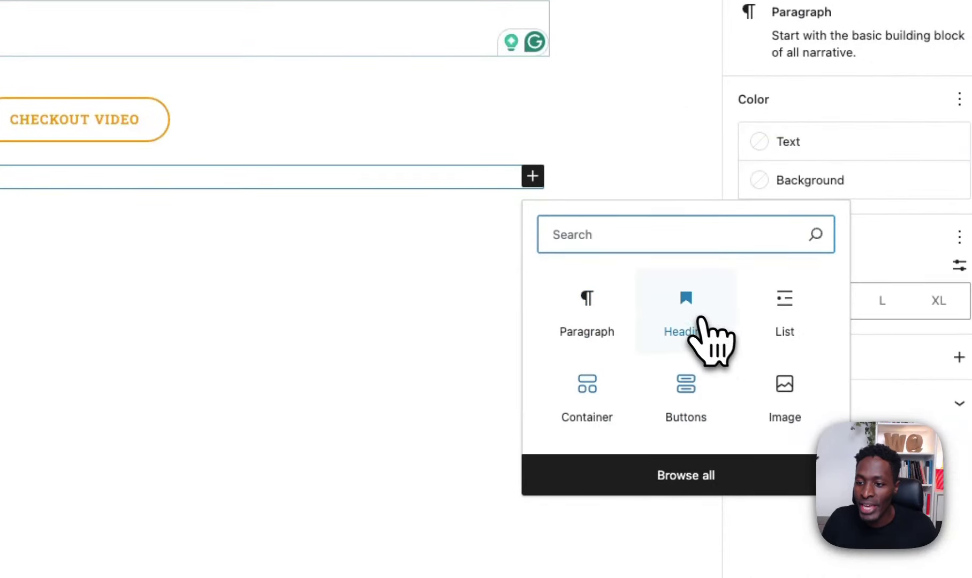
left_click(691, 319)
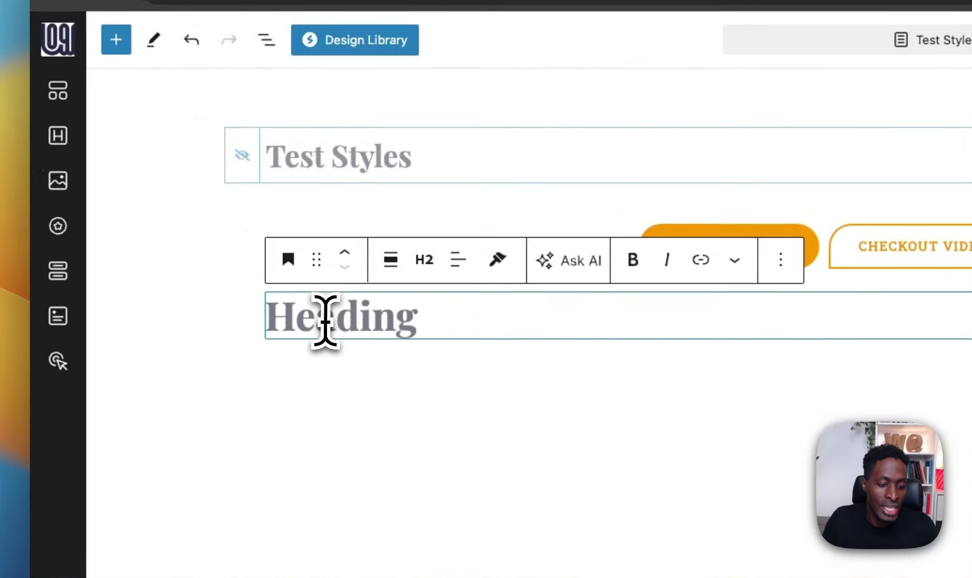
type("This Is ")
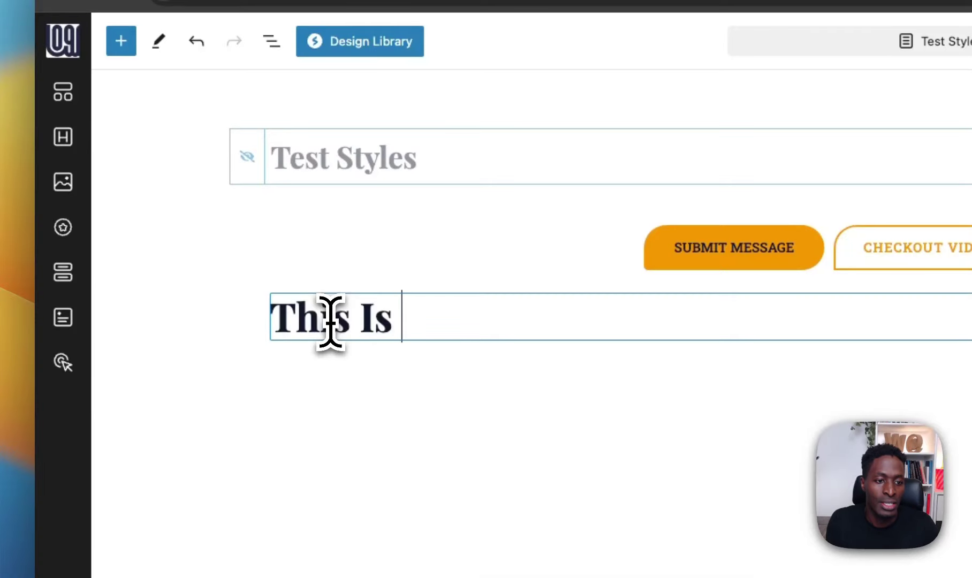
type("A Heading")
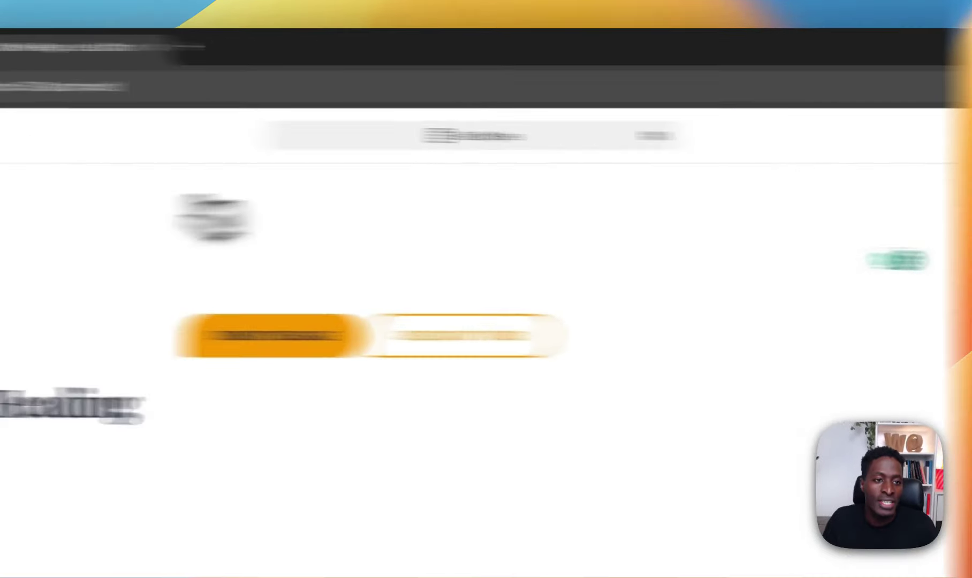
Preview the Design Library colour styles, then insert the first hero pattern with a white background
left_click(259, 137)
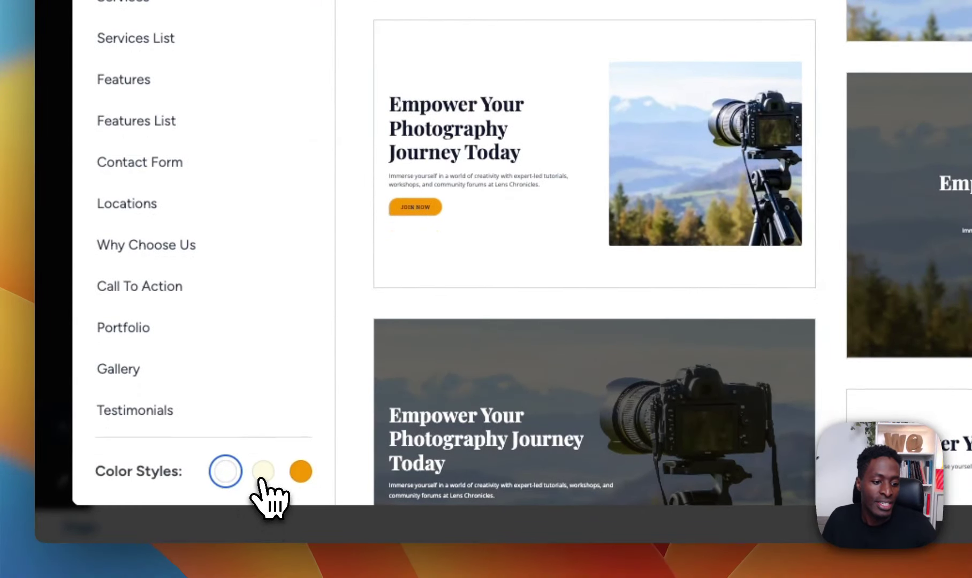
left_click(301, 474)
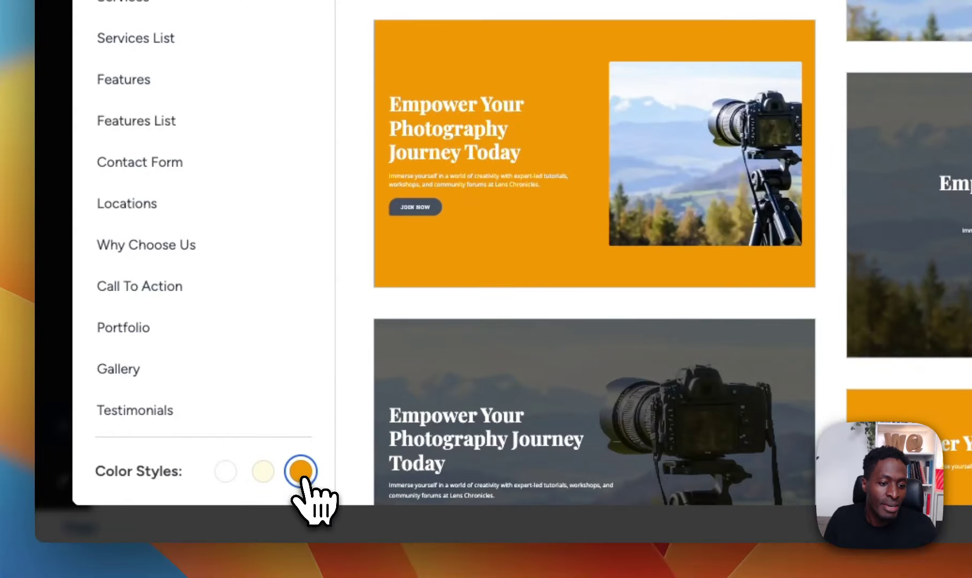
left_click(263, 472)
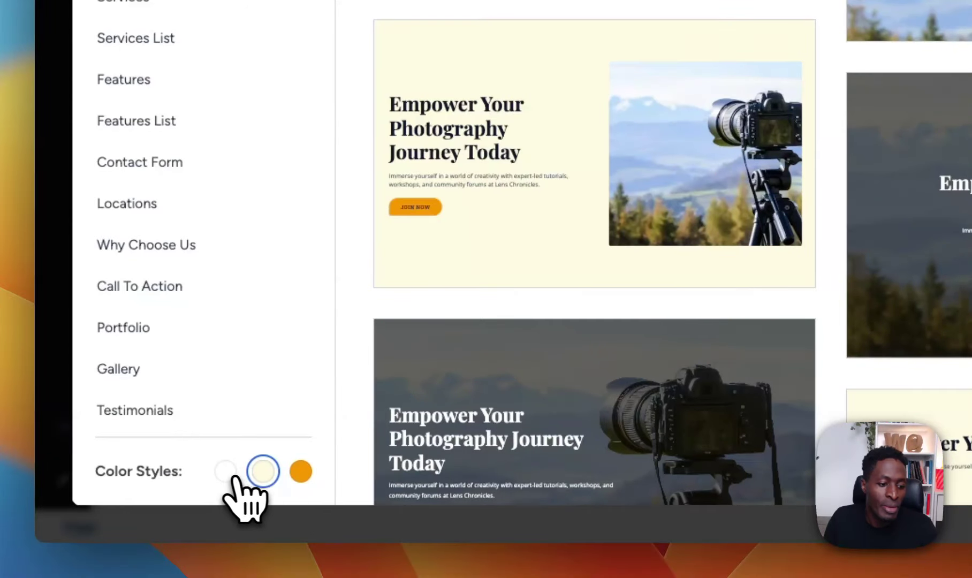
left_click(262, 472)
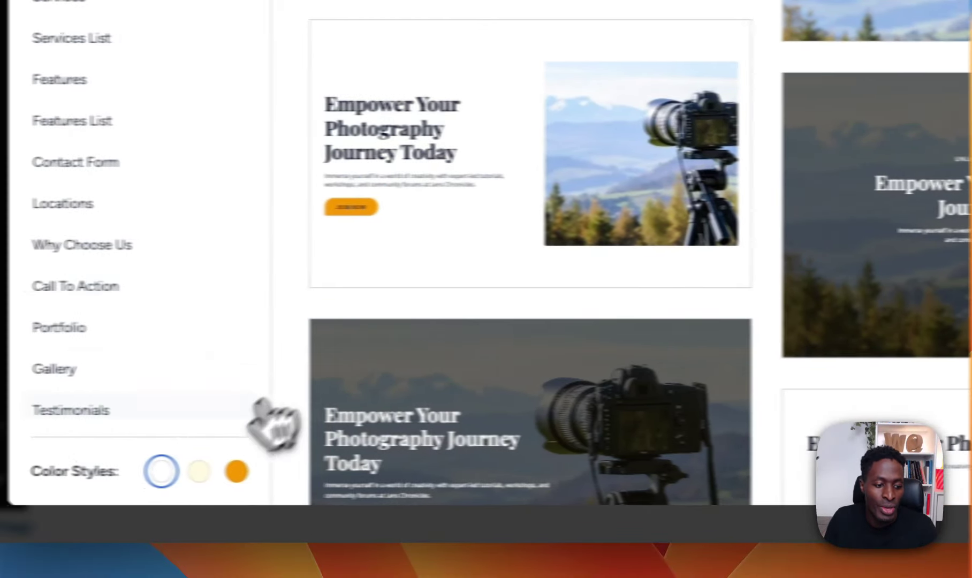
left_click(263, 472)
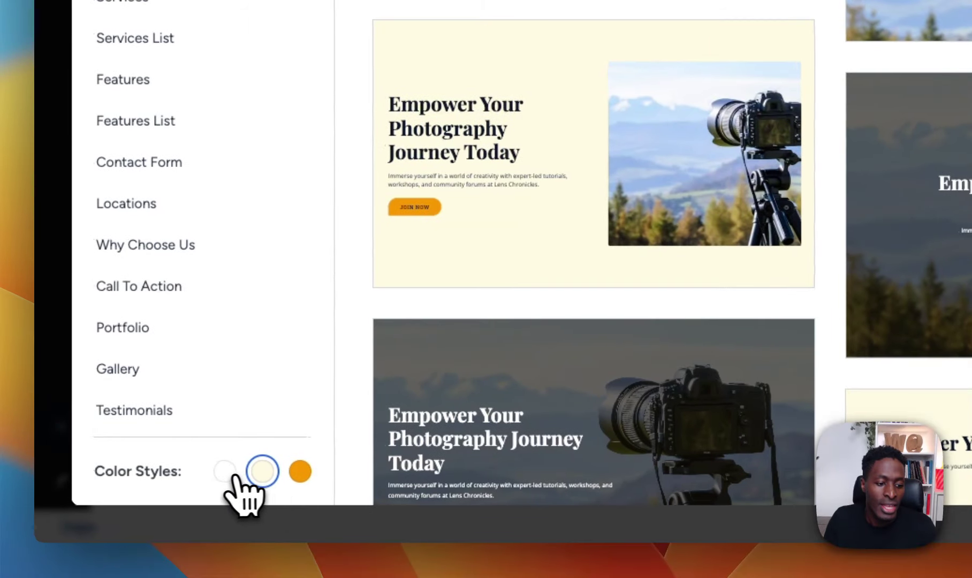
left_click(234, 474)
scroll(742, 254, "down", 3)
mouse_move(446, 28)
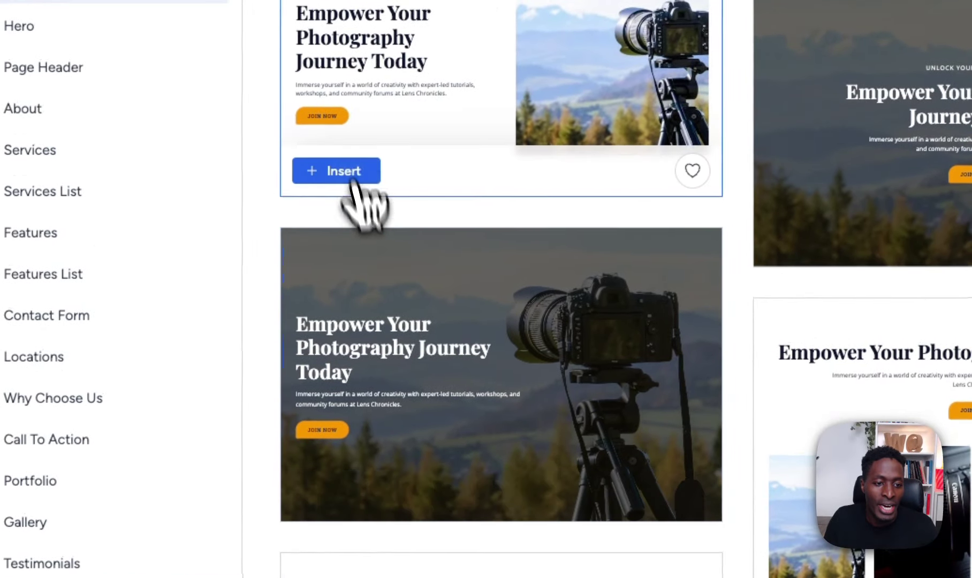
left_click(338, 174)
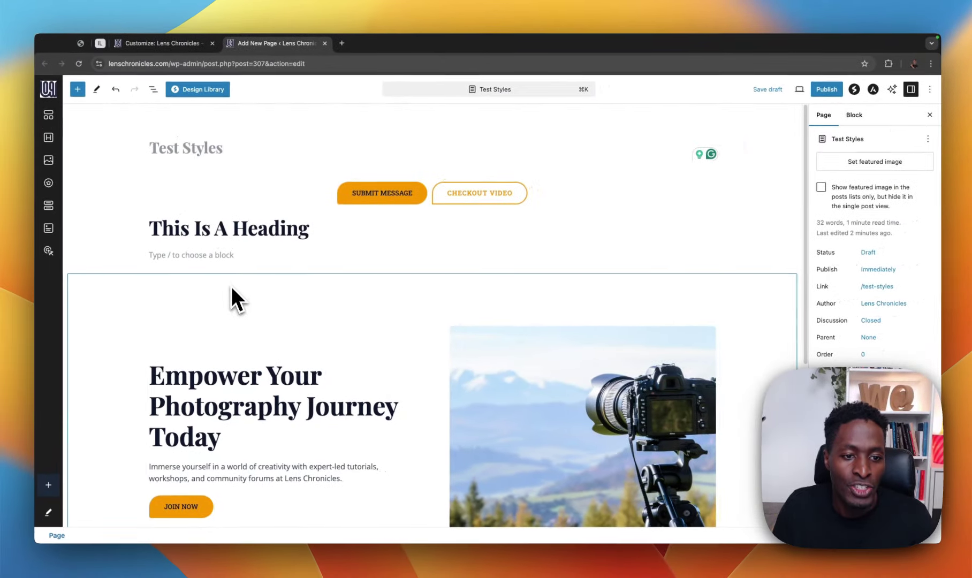
Reopen the Design Library, filter to orange Features patterns, and insert the centred-heading one
scroll(235, 300, "down", 5)
scroll(382, 362, "up", 3)
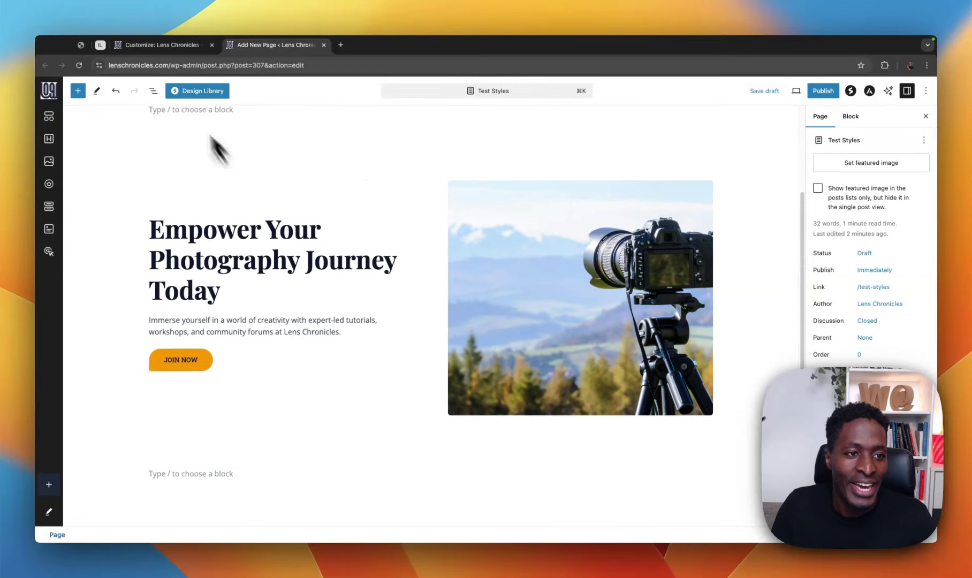
scroll(289, 465, "down", 4)
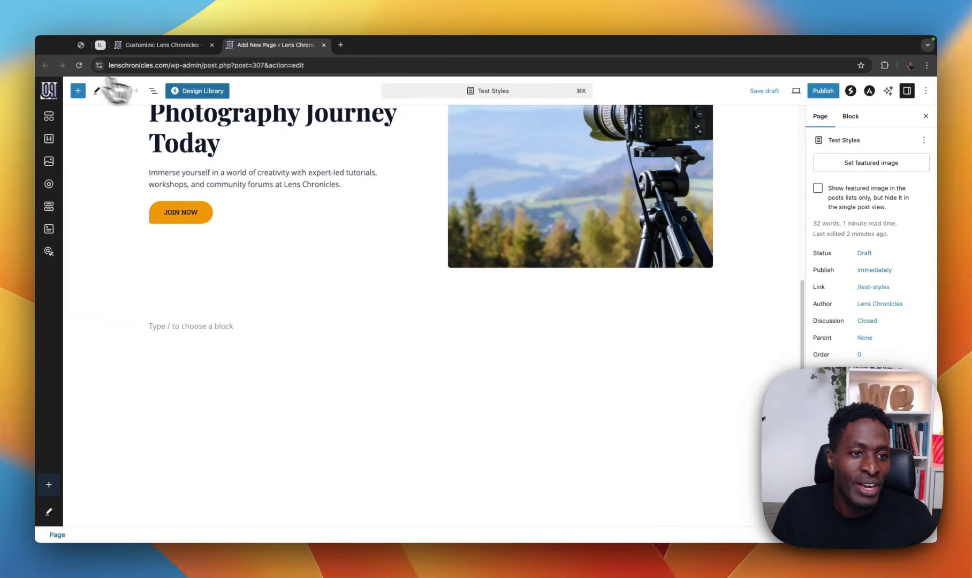
left_click(190, 90)
scroll(549, 380, "down", 5)
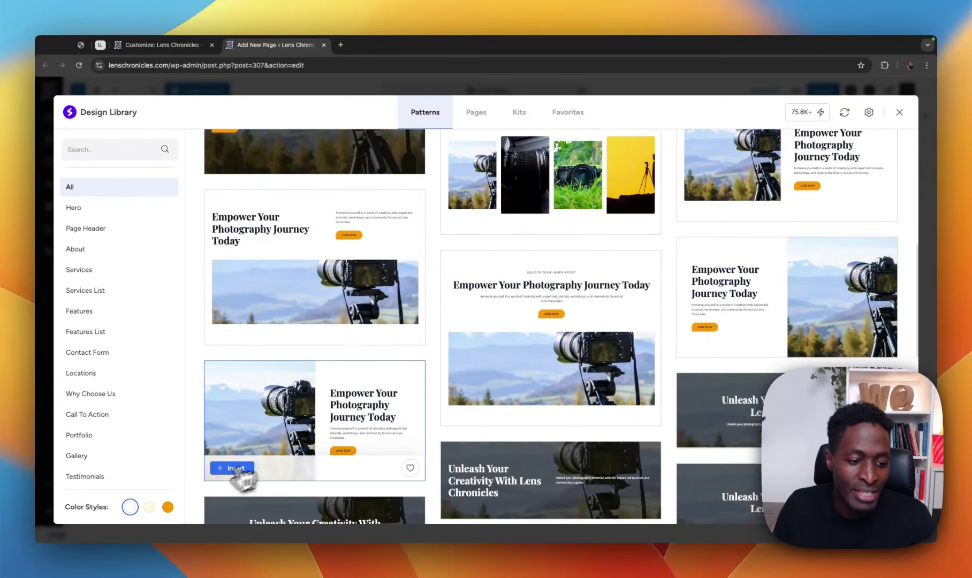
left_click(168, 508)
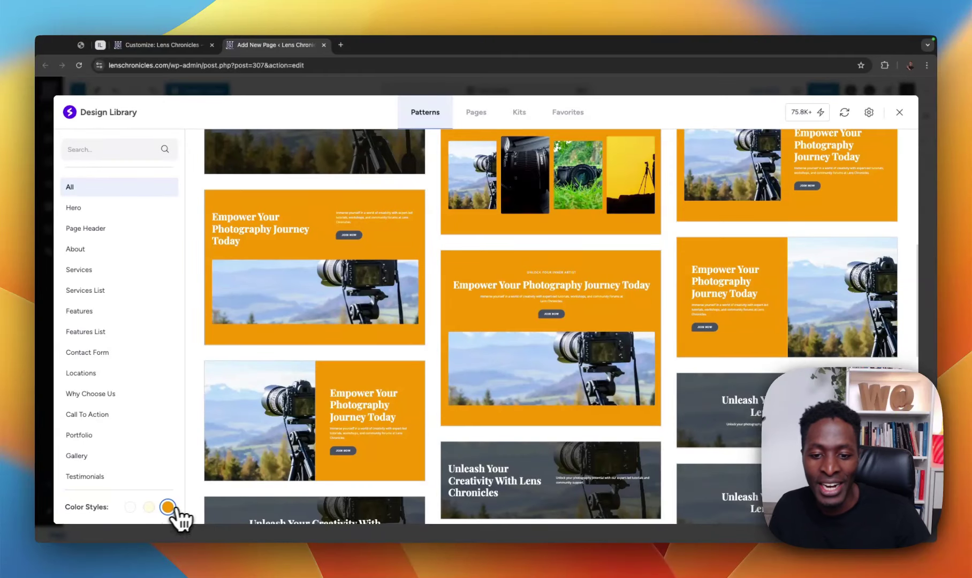
scroll(536, 428, "down", 5)
left_click(80, 311)
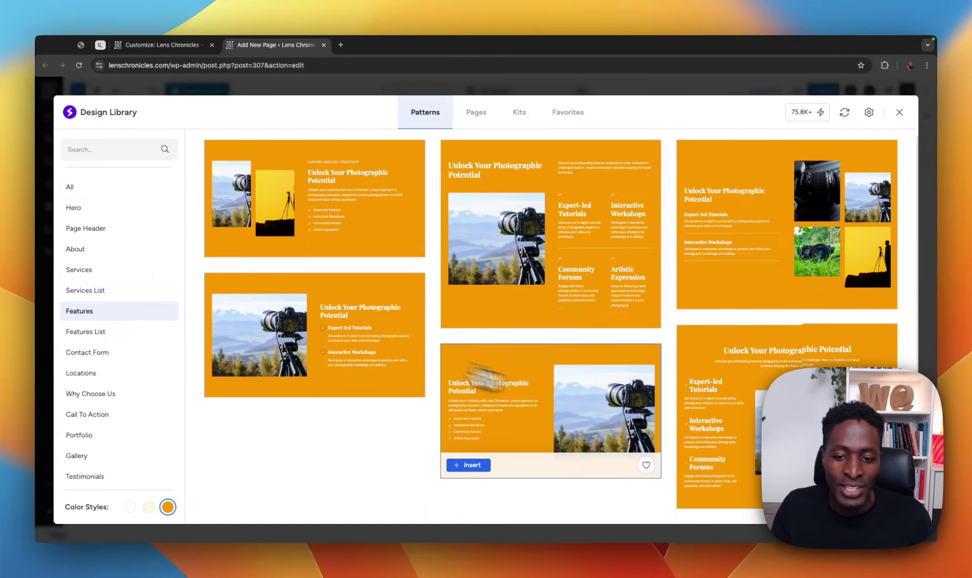
scroll(552, 396, "down", 1)
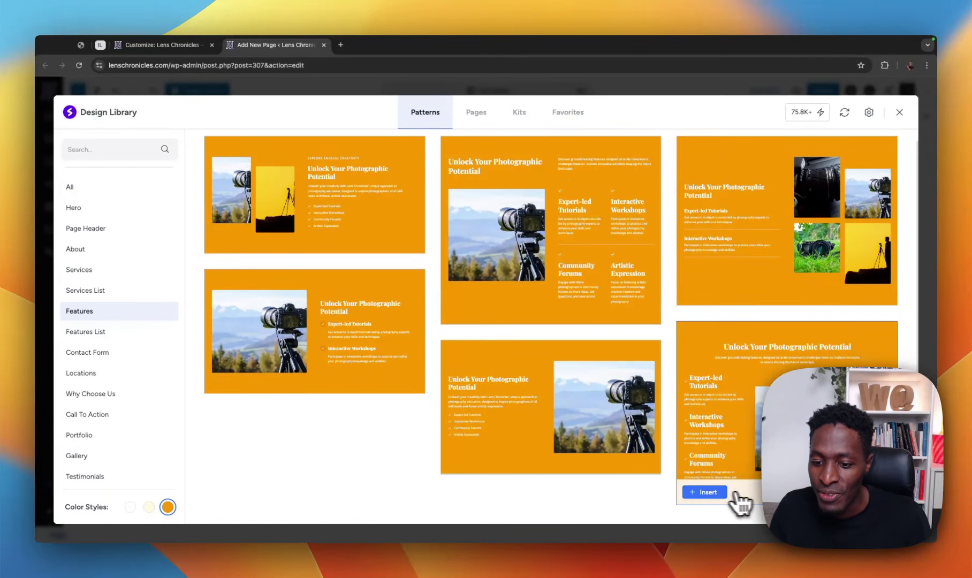
left_click(715, 494)
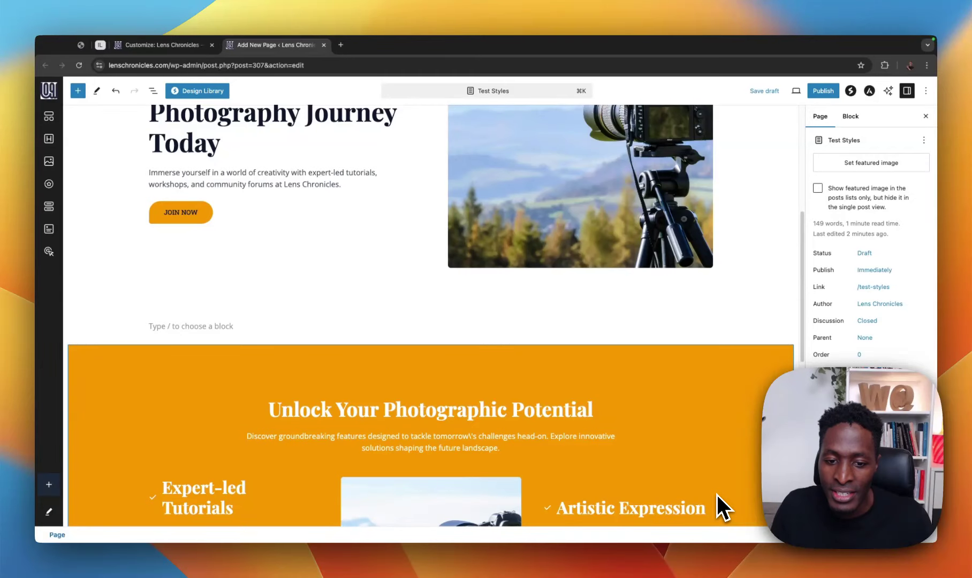
scroll(717, 495, "down", 10)
scroll(405, 386, "up", 4)
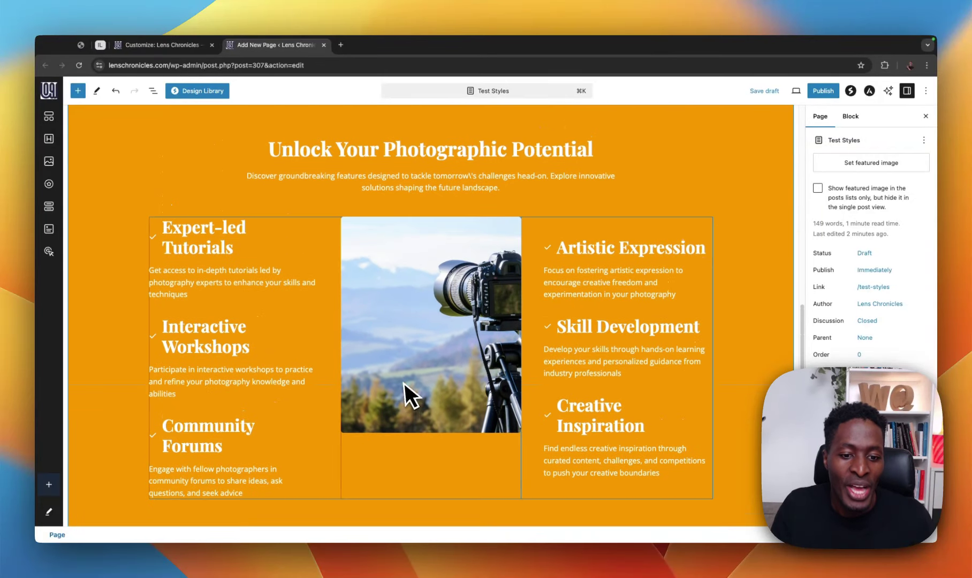
scroll(487, 461, "down", 4)
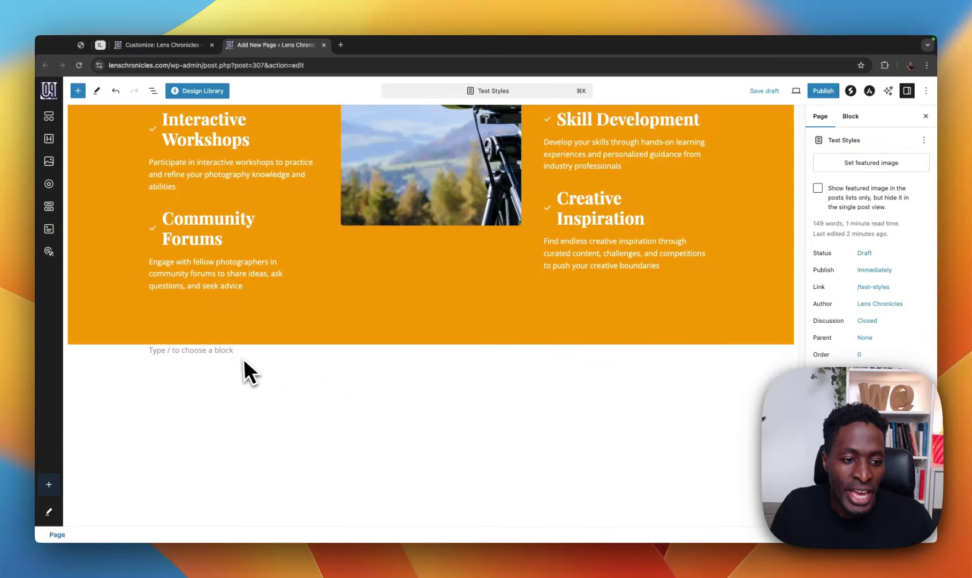
Insert the cream split 'Unlock Your Potential And Transform Your Life Today!' call-to-action pattern from the Design Library
left_click(172, 91)
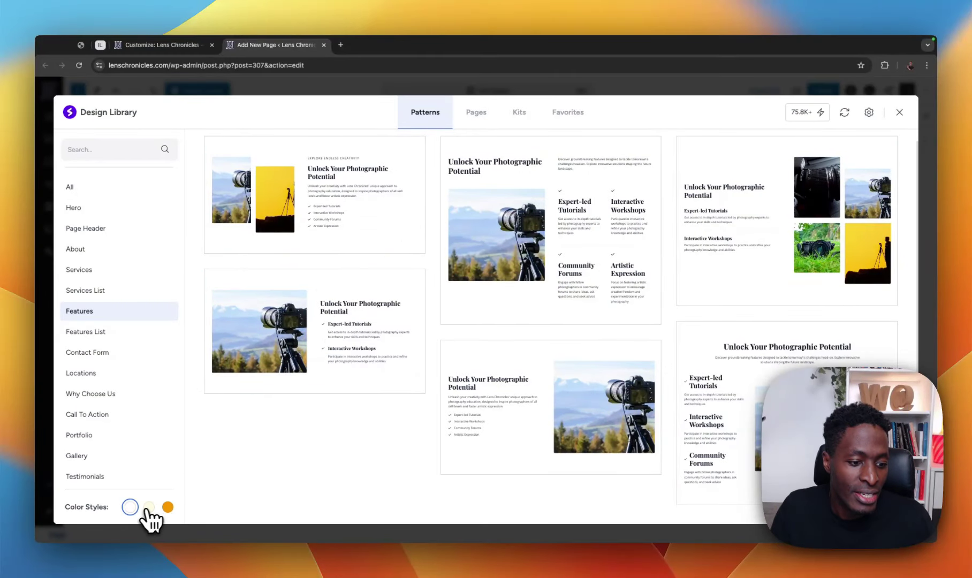
mouse_move(469, 456)
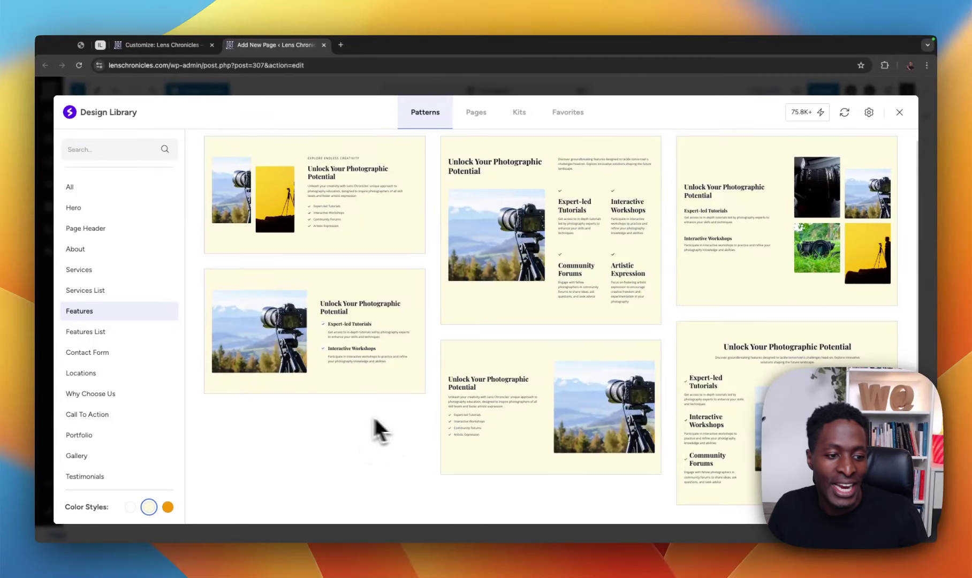
left_click(101, 415)
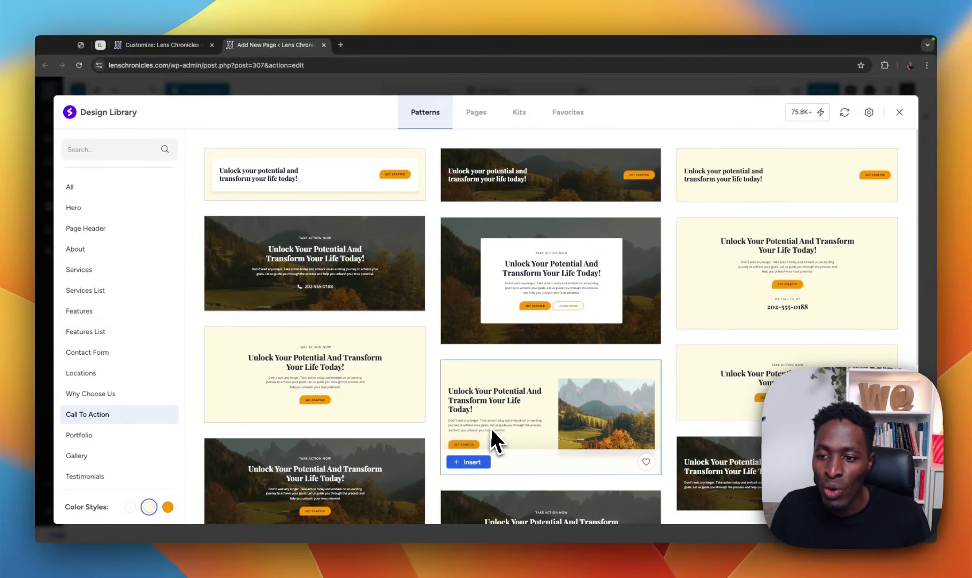
scroll(715, 330, "down", 10)
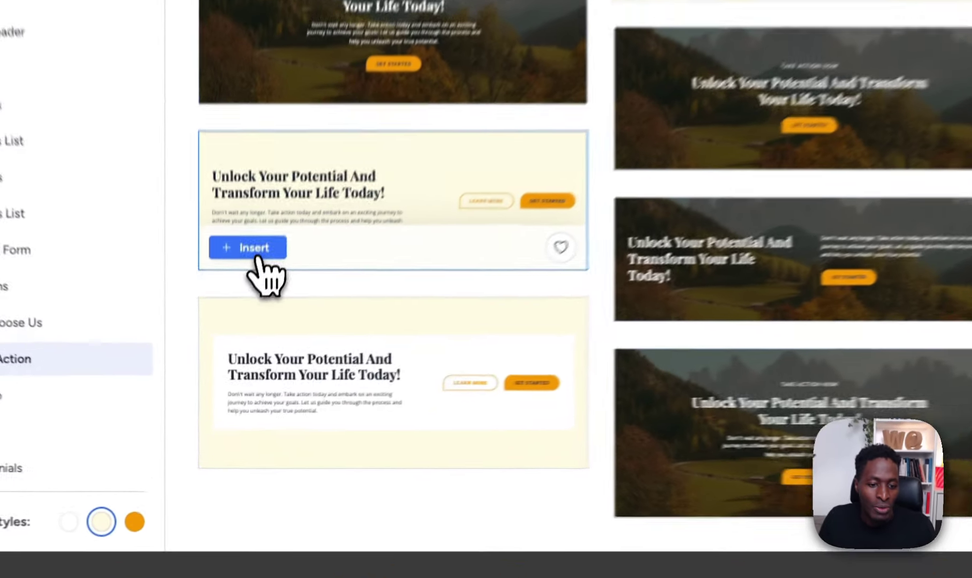
left_click(234, 353)
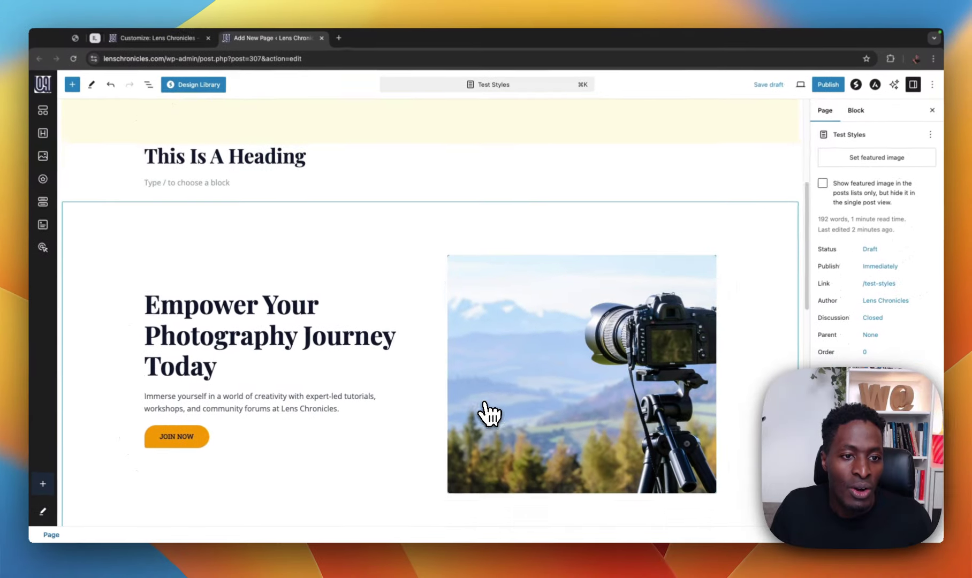
Drag the cream CTA container to the bottom in List View, save the draft and preview it
scroll(484, 412, "up", 5)
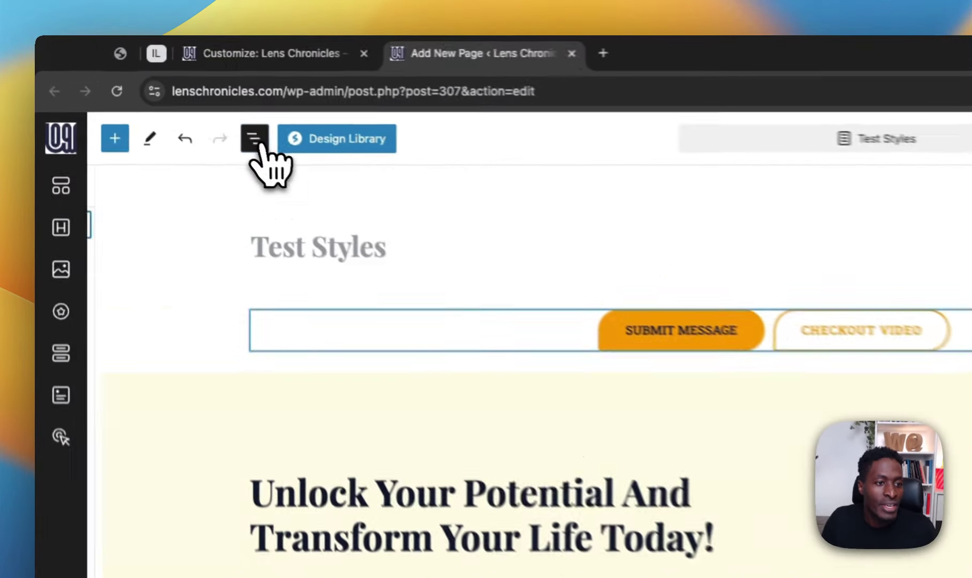
left_click(153, 91)
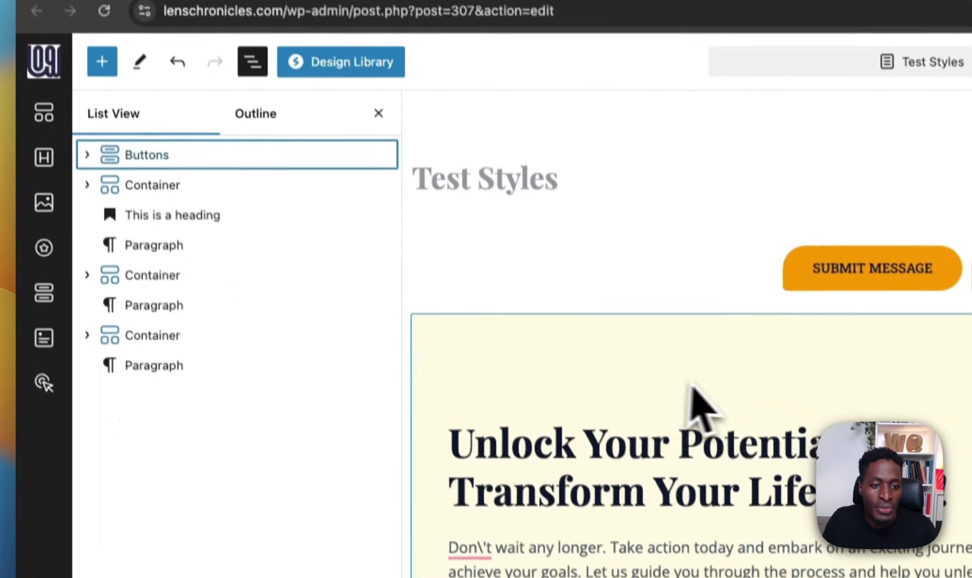
left_click(554, 362)
left_click_drag(229, 181, 276, 374)
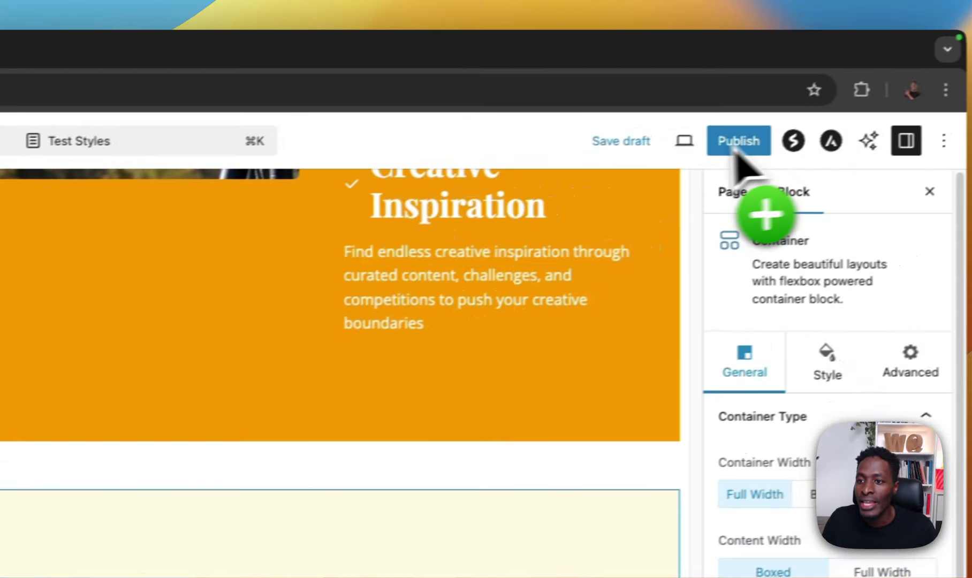
left_click(621, 141)
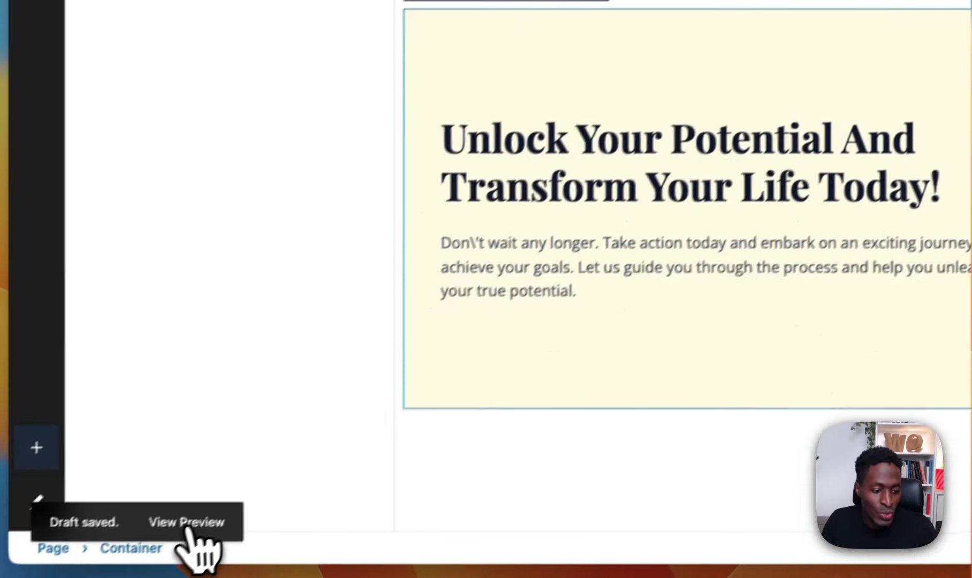
left_click(187, 524)
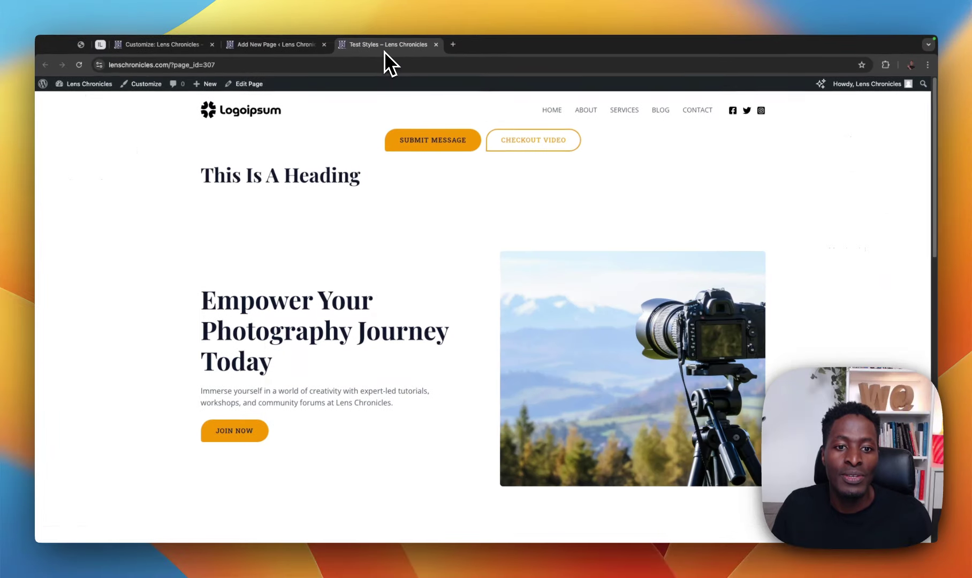
Scroll the preview to confirm hero, orange features and cream CTA with LEARN MORE and GET STARTED appear in order
scroll(371, 334, "down", 10)
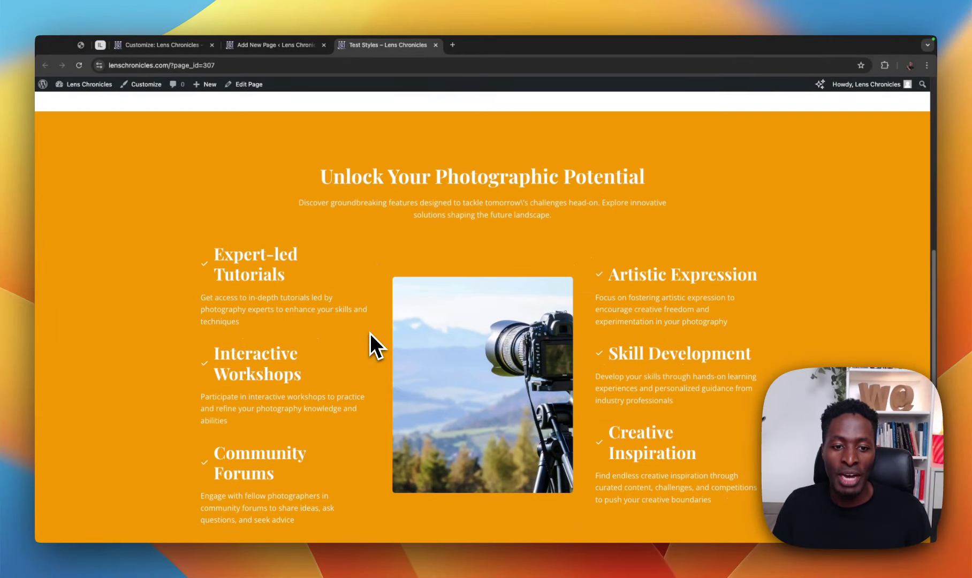
scroll(370, 333, "down", 5)
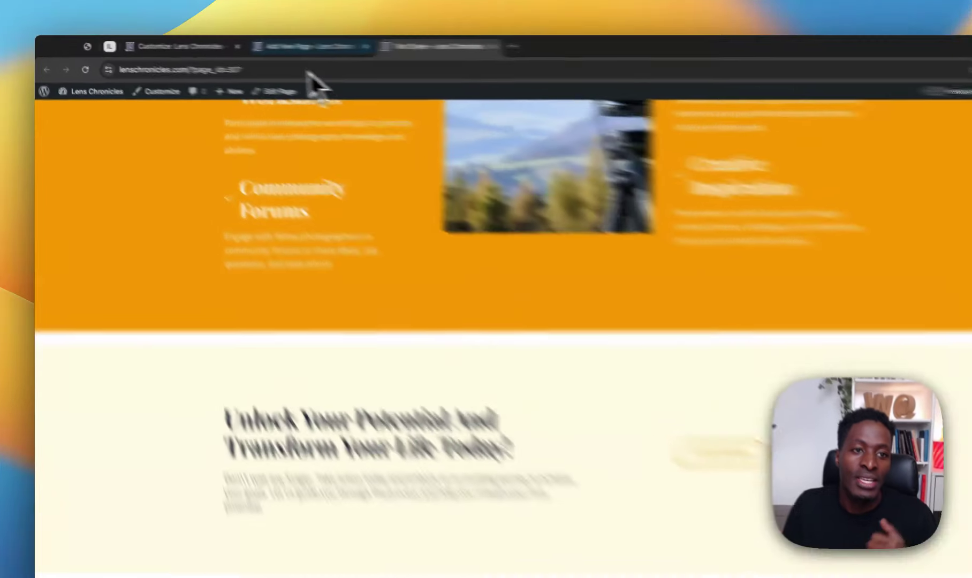
Change the global Brand colour from orange to purple #BB00FC in the Customizer and publish it
left_click(298, 46)
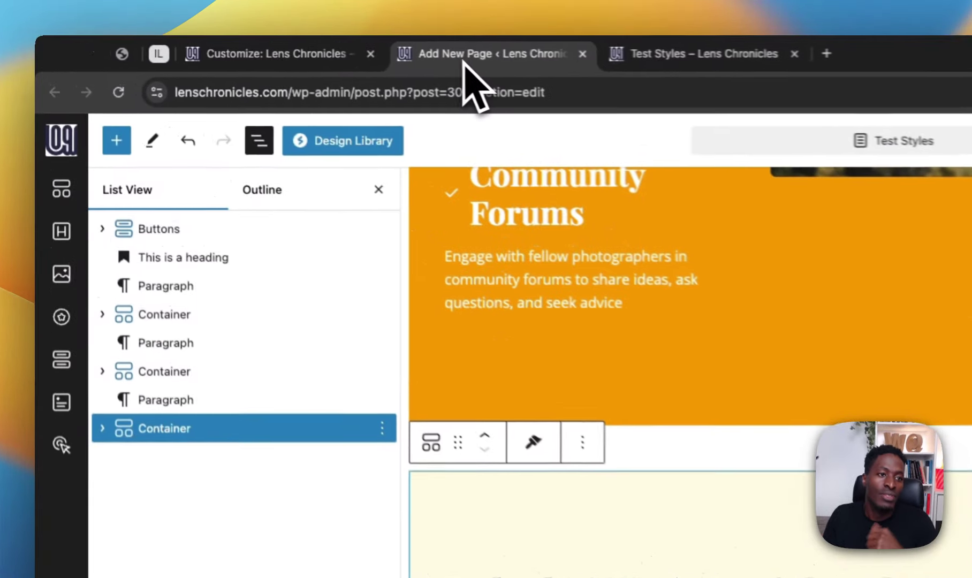
left_click(198, 47)
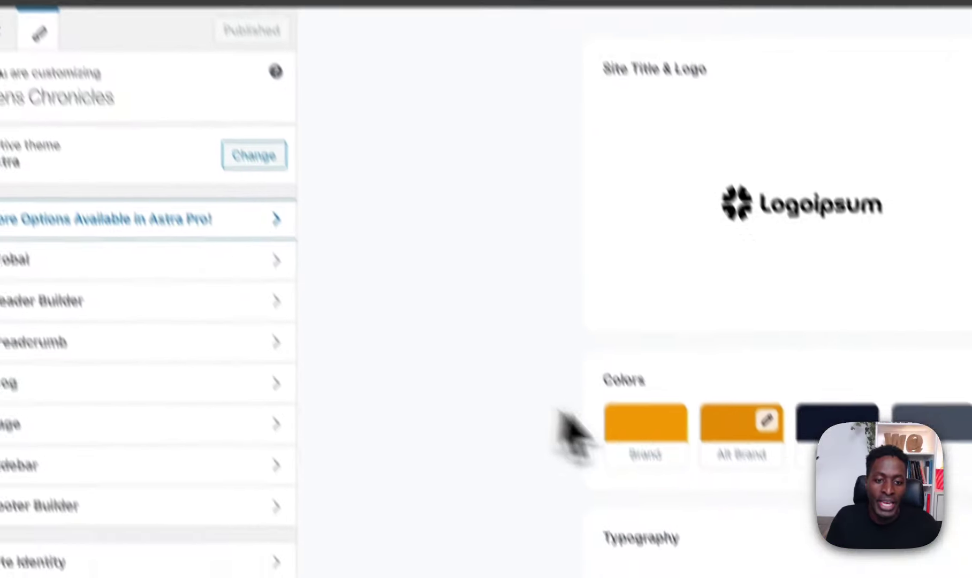
left_click(733, 531)
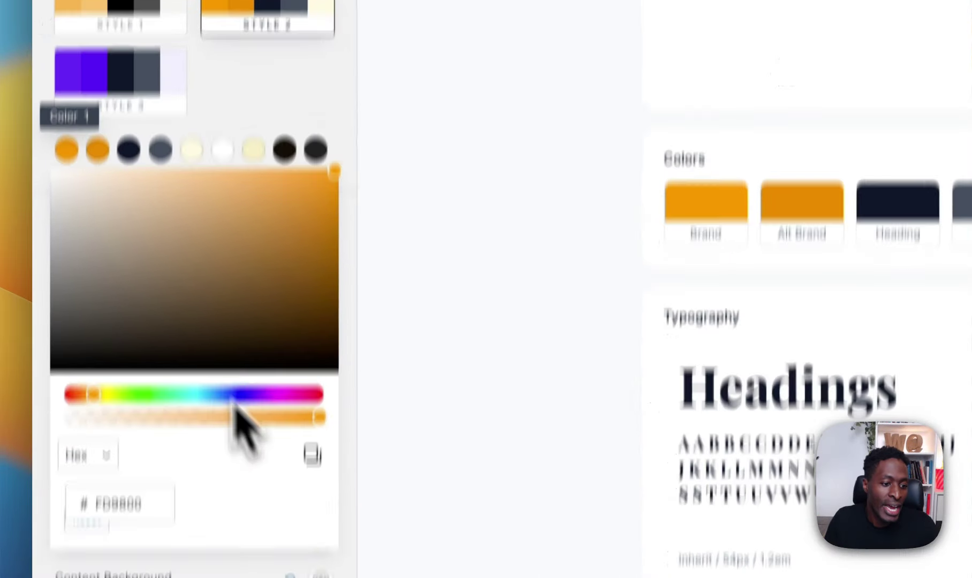
left_click_drag(141, 542, 177, 543)
mouse_move(273, 272)
left_mouse_down()
mouse_move(236, 263)
mouse_move(272, 255)
left_mouse_up()
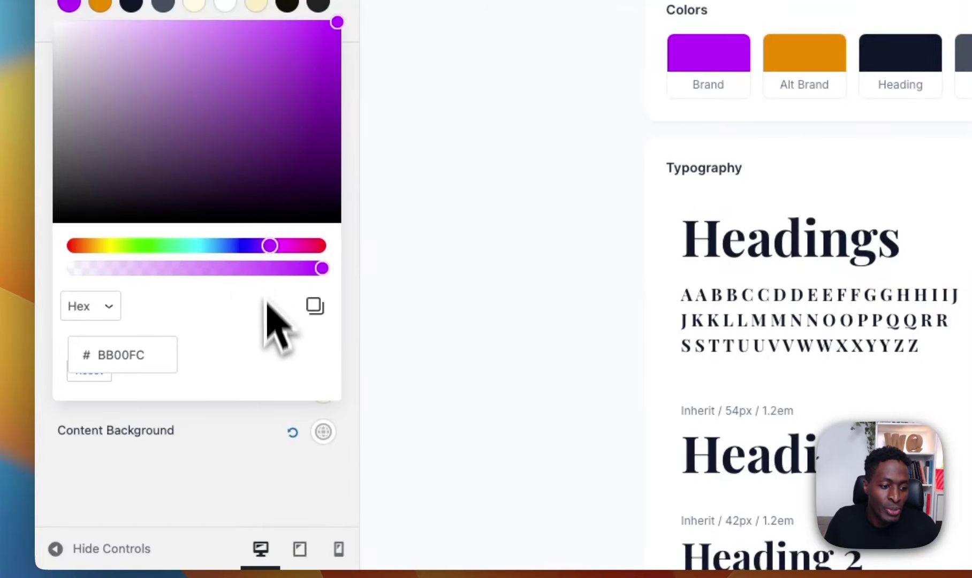
left_click(214, 458)
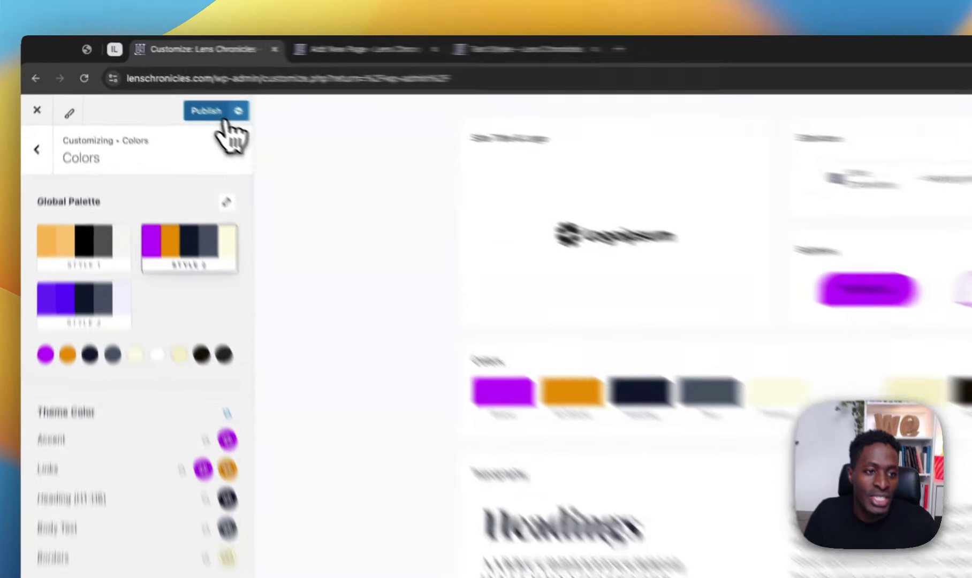
left_click(164, 88)
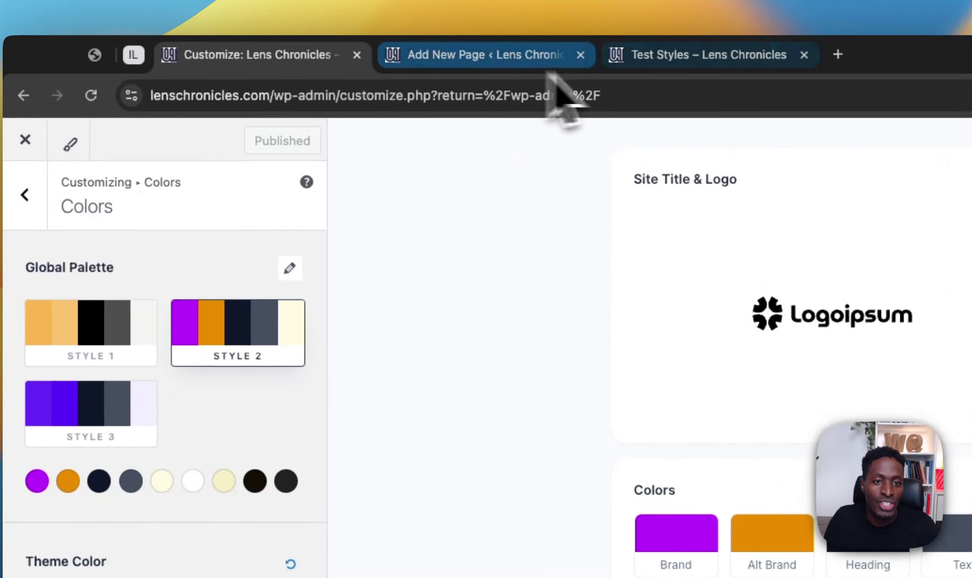
left_click(696, 55)
left_click(91, 95)
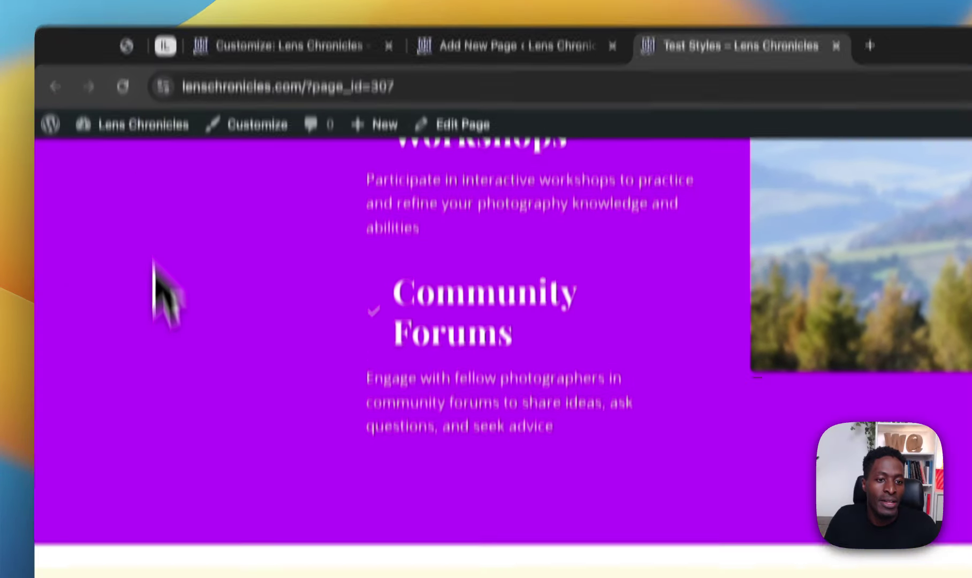
scroll(107, 332, "up", 5)
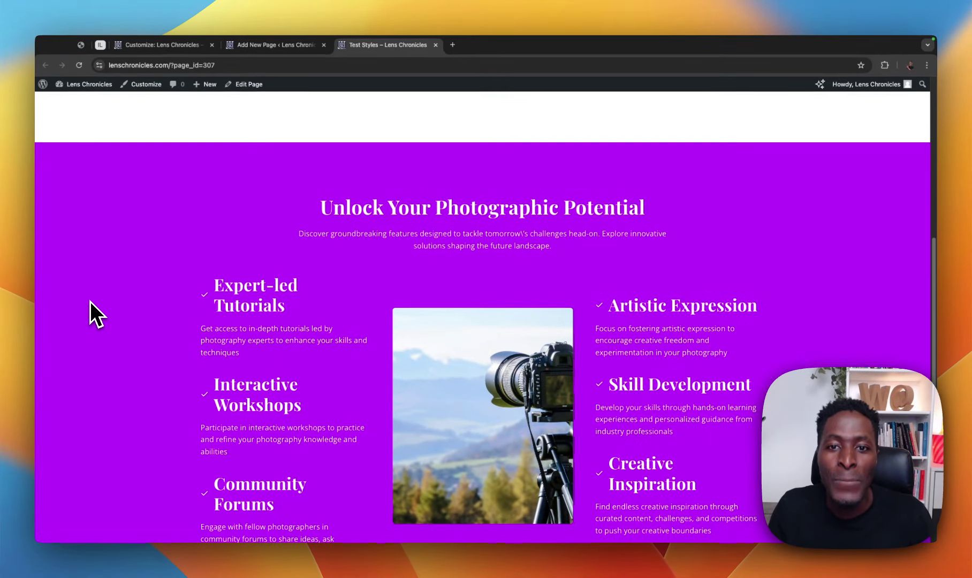
scroll(102, 332, "up", 10)
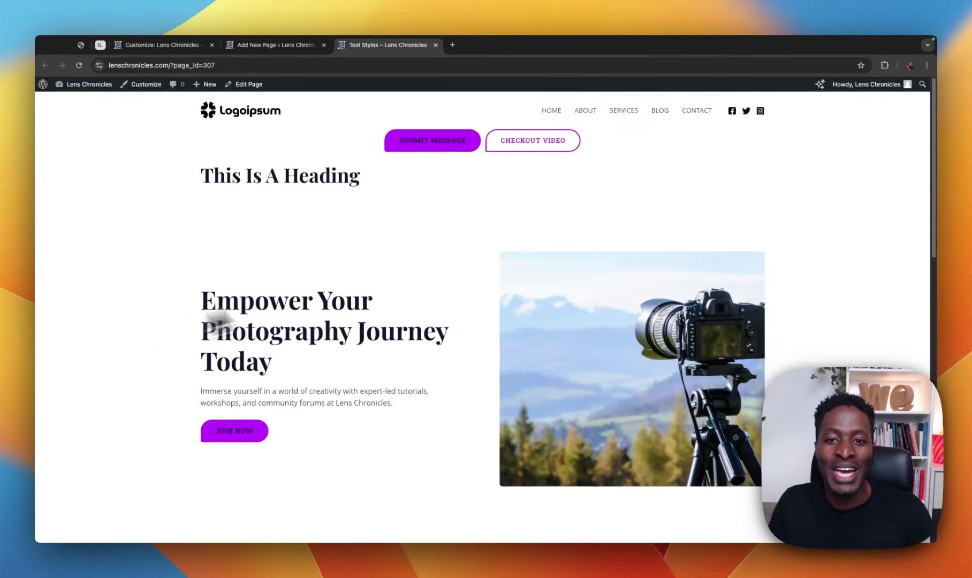
scroll(289, 321, "down", 6)
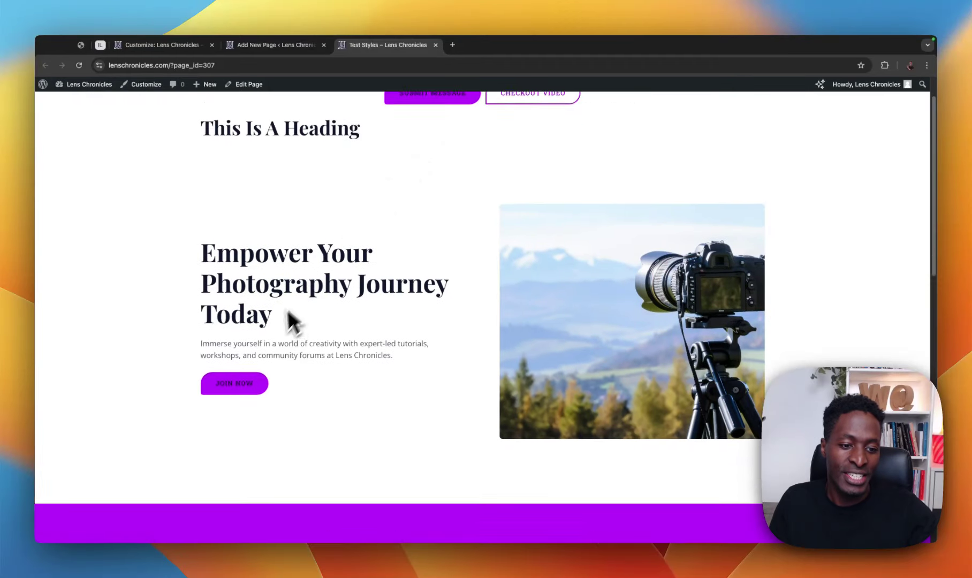
scroll(331, 357, "down", 8)
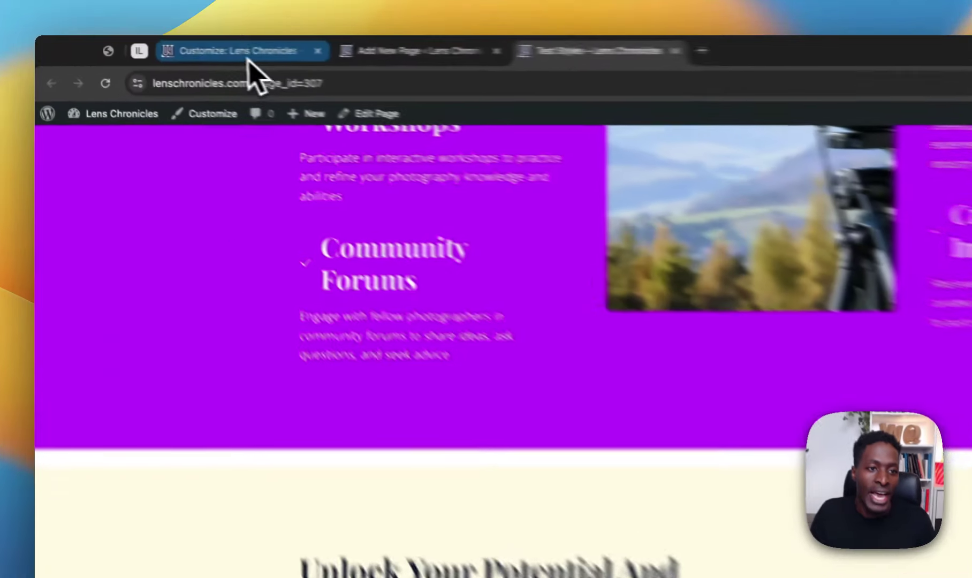
left_click(161, 45)
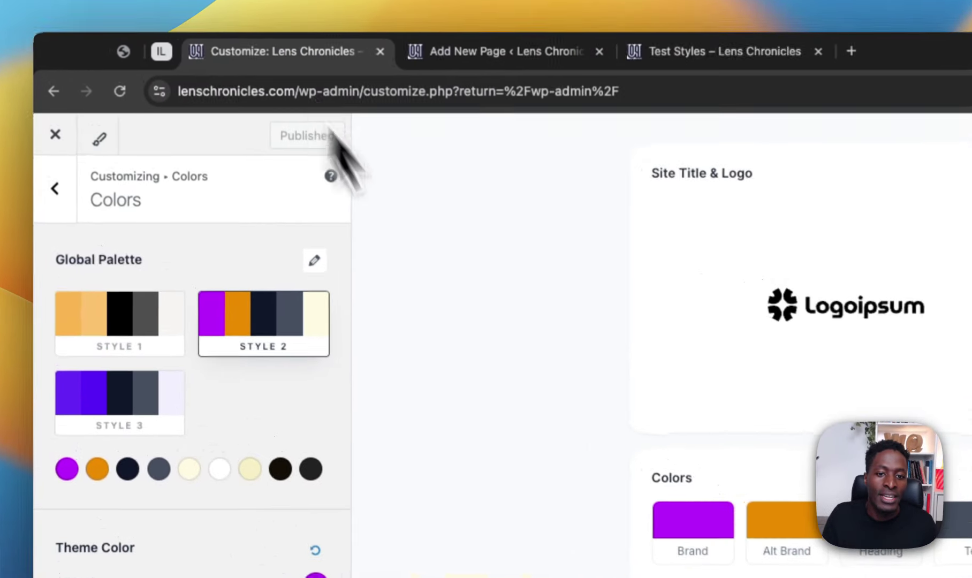